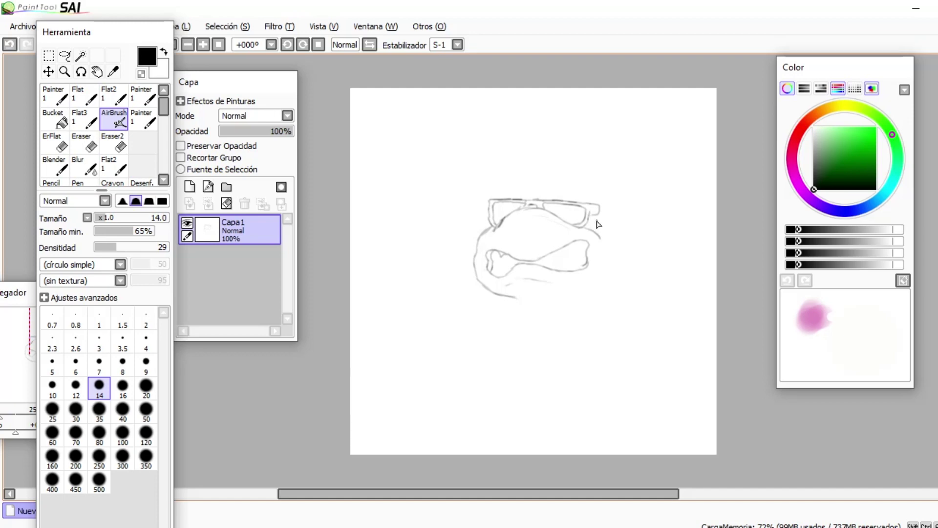
Sketch the helmet above the glasses, with its curved brow band, rounded crown and front star emblem.
drag(532, 174, 599, 195)
drag(608, 247, 609, 195)
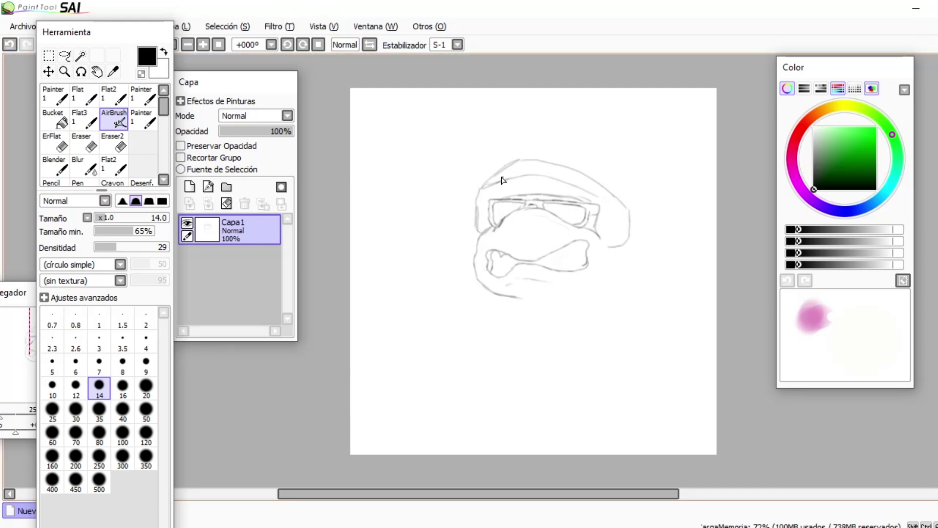
drag(509, 143, 537, 139)
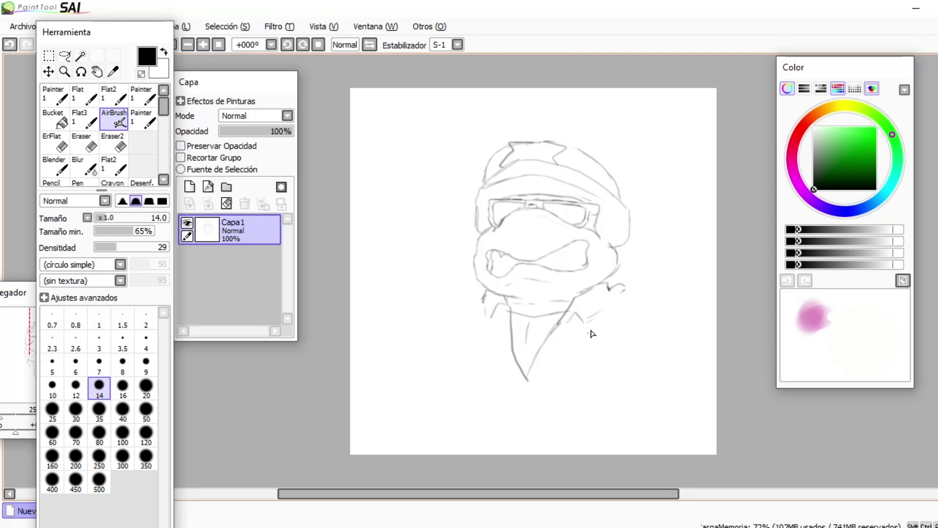
Sketch the shoulders and the raised right-hand arm with its armband and fist, erasing the stray shoulder line.
drag(625, 287, 714, 270)
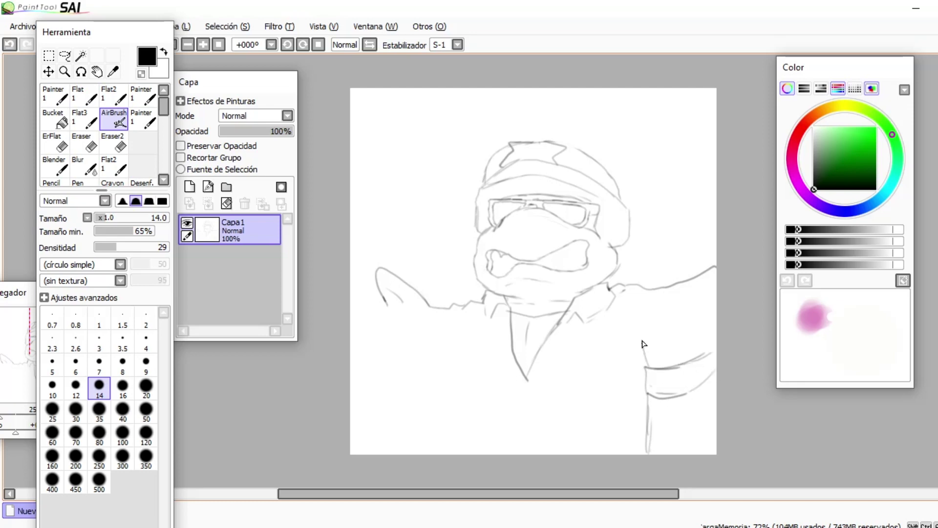
key(e)
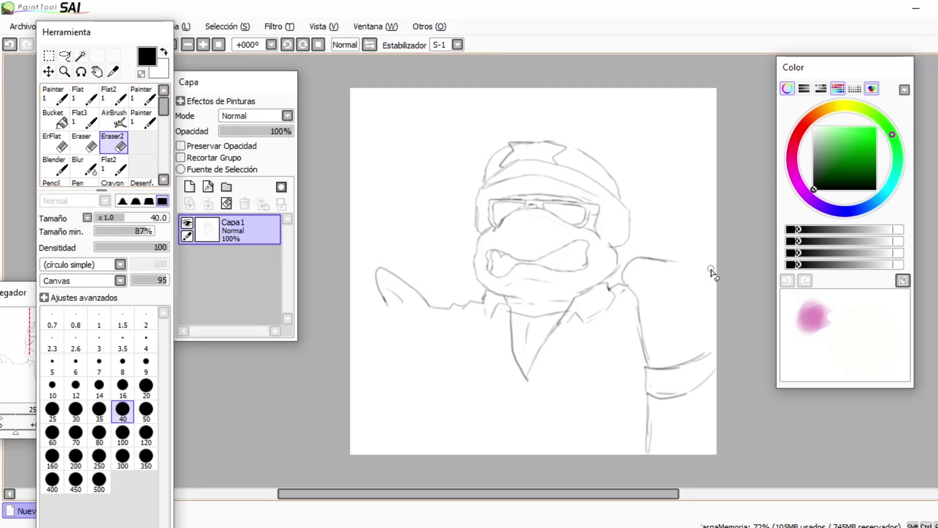
click(115, 120)
drag(678, 262, 703, 296)
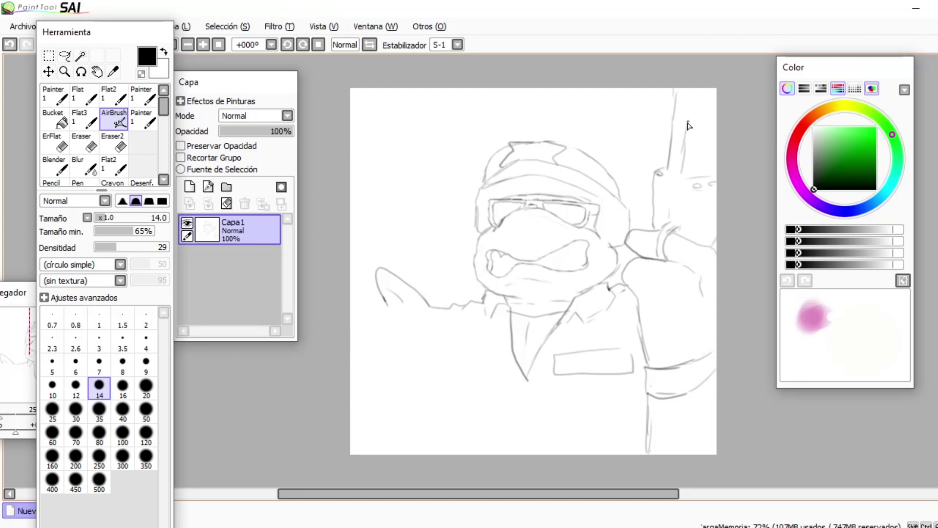
Sketch the speech bubble above the helmet and the outline of the left-hand arm, erasing misplaced lines.
drag(664, 88, 504, 121)
mouse_move(436, 451)
mouse_down()
mouse_move(412, 334)
mouse_move(356, 332)
mouse_up()
mouse_move(419, 340)
mouse_down()
mouse_move(355, 310)
mouse_move(409, 284)
mouse_up()
click(115, 142)
click(114, 119)
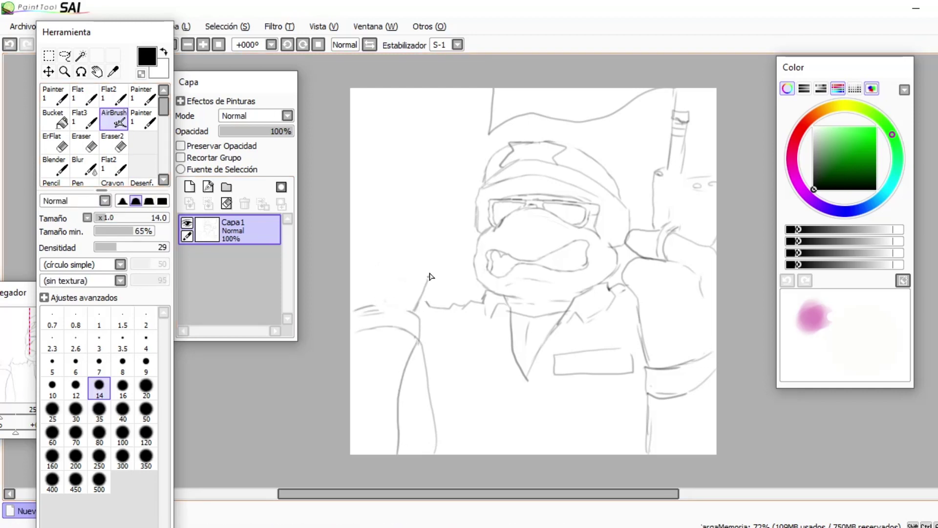
Erase the extra line beside the left-hand arm and sketch the fist gripping the chained nunchaku.
click(115, 142)
drag(420, 365, 435, 450)
click(115, 120)
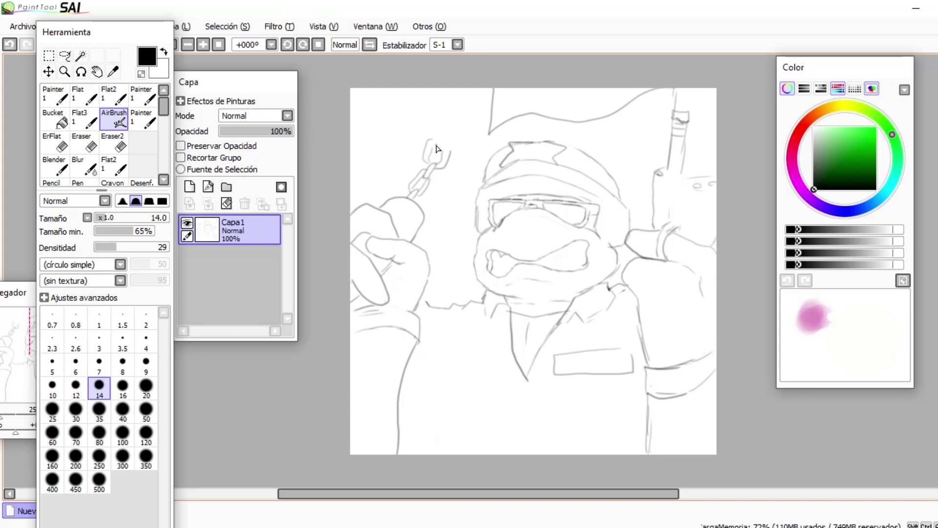
Sketch the faceted oval emblem, the vest's front edge with buttons, and the flapped chest pocket.
drag(460, 435, 451, 441)
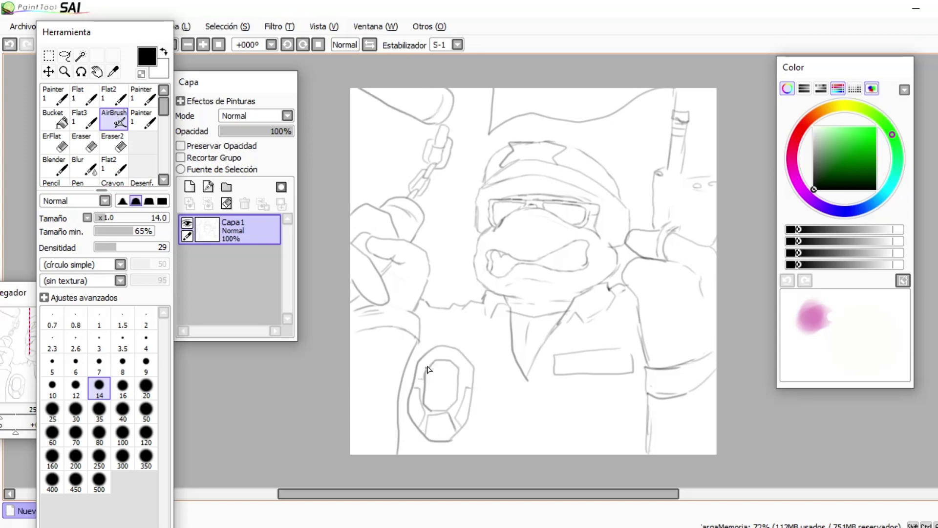
drag(528, 453, 538, 453)
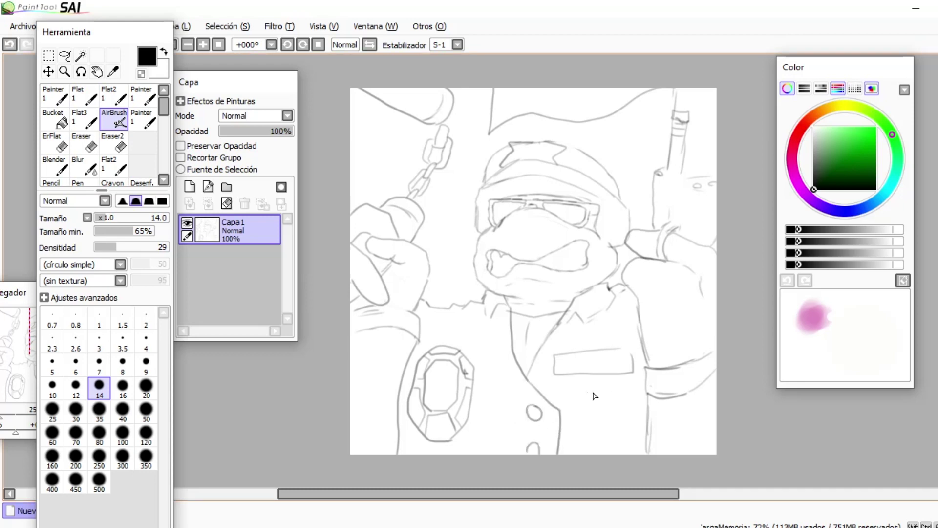
drag(622, 413, 638, 394)
drag(565, 392, 562, 454)
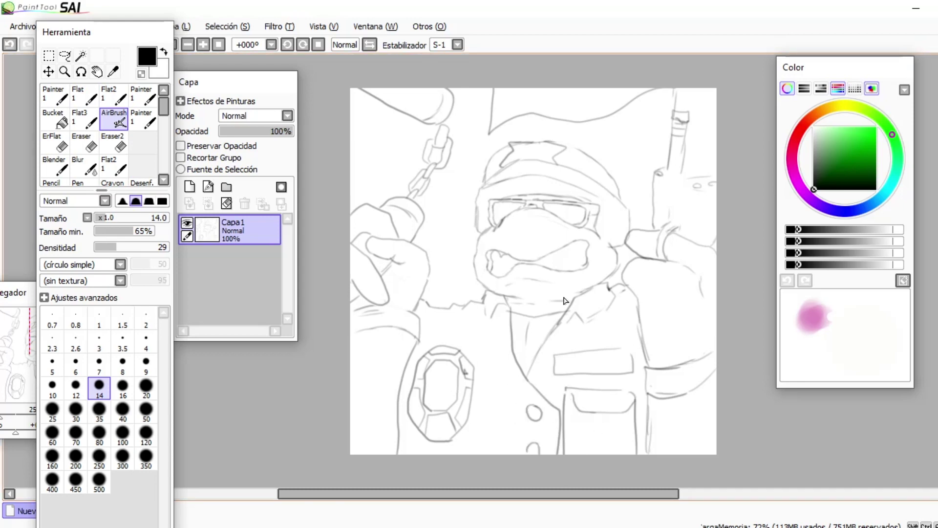
Draw the teeth inside the open mouth with the Airbrush and fill the mouth's left corner with black.
click(126, 412)
click(123, 367)
click(100, 412)
click(123, 389)
click(99, 389)
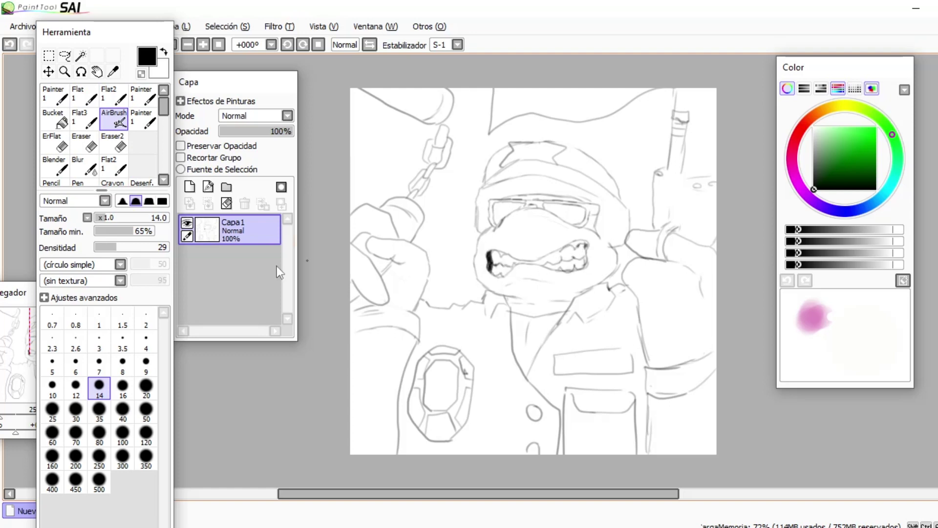
Enlarge the Airbrush to size 40 and shade the snout, the lips and the chin in grey.
key(bracketright)
key(bracketright)
key(bracketright)
key(bracketright)
key(bracketright)
key(bracketright)
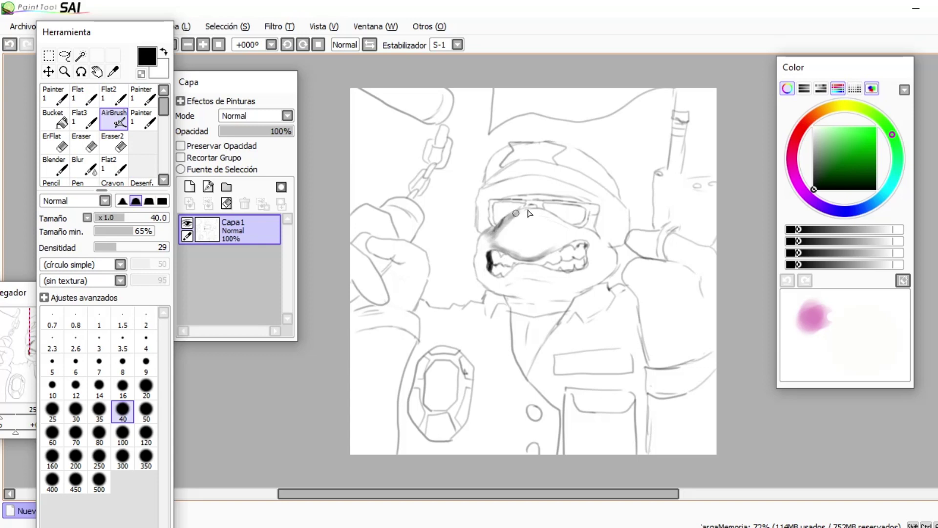
mouse_move(481, 258)
mouse_down()
mouse_move(503, 277)
mouse_move(548, 269)
mouse_up()
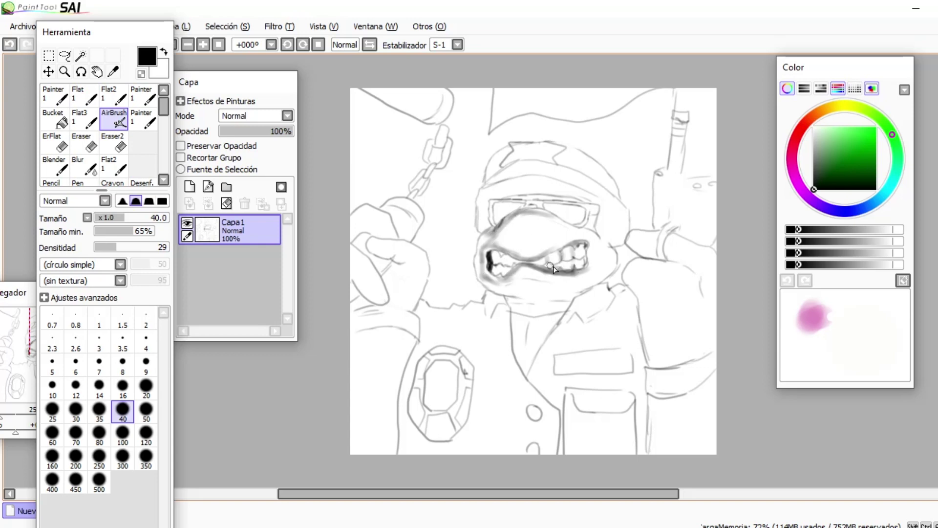
drag(590, 277, 518, 289)
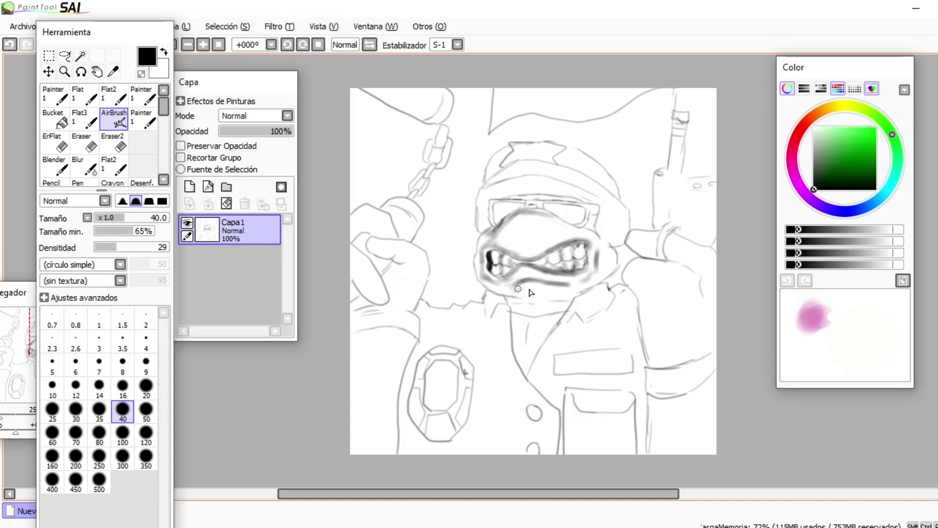
drag(489, 292, 526, 315)
mouse_move(555, 222)
mouse_down()
mouse_move(553, 245)
mouse_move(506, 238)
mouse_up()
Soften the shading around the mouth and chin with the Blur brush at size 50.
click(85, 166)
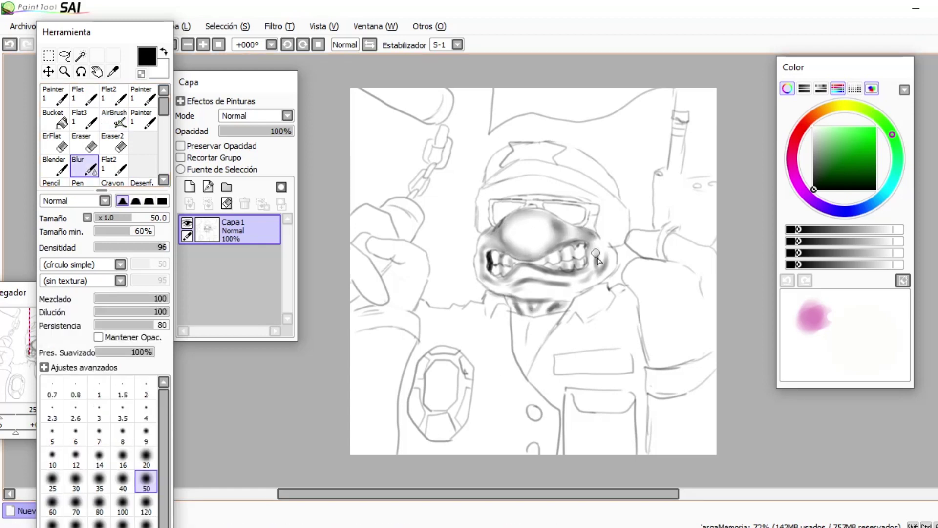
mouse_move(563, 288)
mouse_down()
mouse_move(518, 283)
mouse_move(565, 274)
mouse_move(527, 269)
mouse_move(482, 280)
mouse_move(480, 249)
mouse_move(513, 280)
mouse_move(553, 284)
mouse_move(545, 302)
mouse_move(523, 296)
mouse_move(566, 294)
mouse_move(517, 305)
mouse_up()
click(114, 119)
click(85, 166)
click(114, 119)
Shade the helmet, glasses and whole face with the Airbrush at size 80, and smooth the tones with Blur.
click(146, 412)
click(99, 435)
mouse_move(493, 205)
mouse_down()
mouse_move(556, 199)
mouse_move(595, 217)
mouse_move(503, 211)
mouse_move(540, 242)
mouse_move(608, 198)
mouse_move(559, 188)
mouse_move(484, 208)
mouse_move(491, 182)
mouse_move(542, 176)
mouse_move(483, 210)
mouse_move(557, 147)
mouse_move(595, 181)
mouse_move(617, 184)
mouse_up()
key(e)
key(e)
mouse_move(481, 254)
mouse_down()
mouse_move(561, 253)
mouse_move(471, 268)
mouse_move(537, 287)
mouse_move(555, 301)
mouse_move(527, 333)
mouse_up()
mouse_move(507, 241)
mouse_down()
mouse_move(538, 251)
mouse_move(489, 240)
mouse_move(596, 279)
mouse_move(550, 281)
mouse_up()
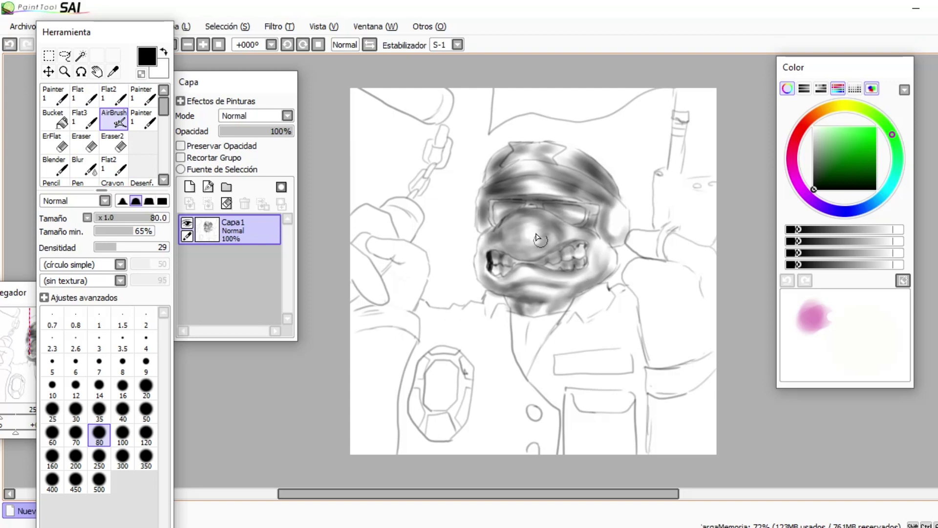
click(84, 166)
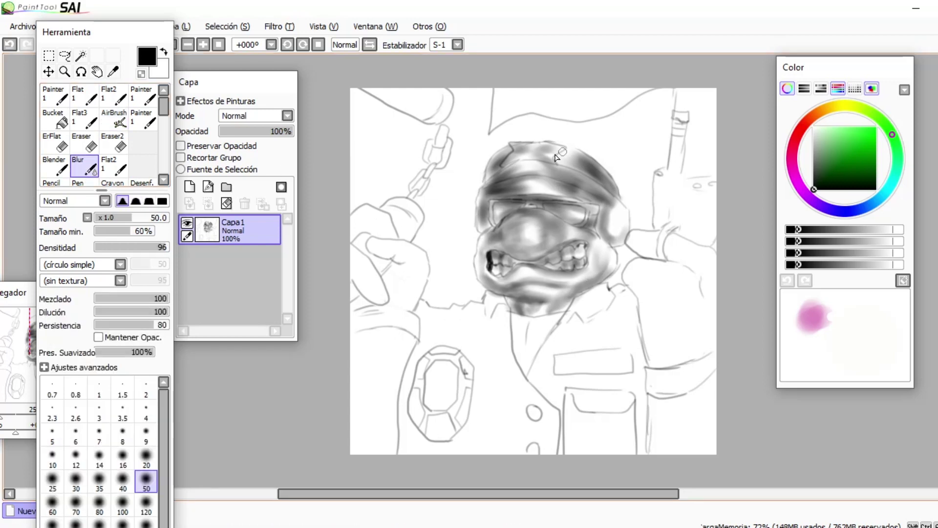
Shade the pointed collar opening below the chin with the Airbrush at sizes 40 and 70.
click(113, 119)
click(123, 411)
drag(527, 323, 525, 376)
click(75, 434)
mouse_move(514, 339)
mouse_down()
mouse_move(526, 370)
mouse_move(564, 310)
mouse_up()
mouse_move(564, 311)
mouse_down()
mouse_move(528, 345)
mouse_move(517, 318)
mouse_move(552, 359)
mouse_up()
Reduce the Airbrush to size 20 and letter LEO on the chest name tag.
key(bracketleft)
key(bracketleft)
key(bracketleft)
key(bracketleft)
key(bracketleft)
key(bracketleft)
key(bracketleft)
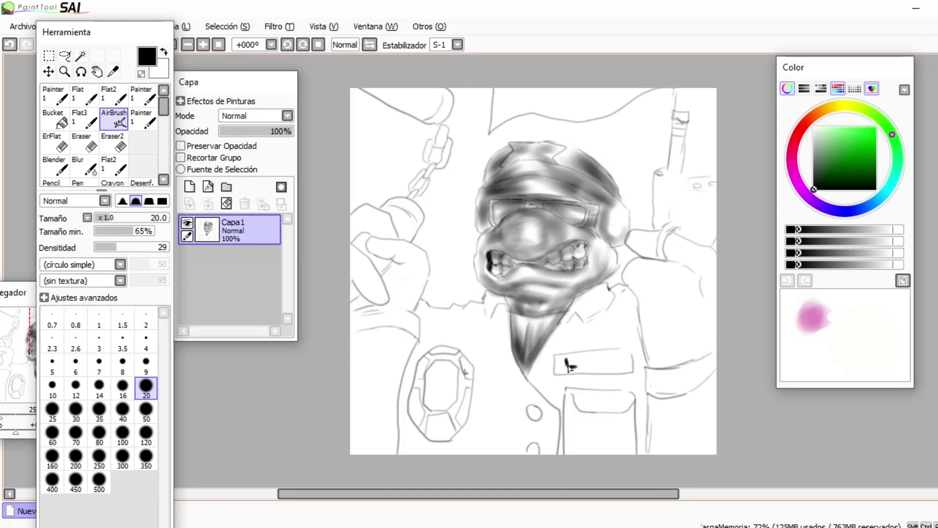
Enlarge the Airbrush to size 120 and deepen the shading of the neck and face.
key(bracketright)
key(bracketright)
key(bracketright)
key(bracketright)
key(bracketright)
key(bracketright)
key(bracketright)
key(bracketright)
key(bracketright)
key(bracketright)
drag(535, 332, 533, 237)
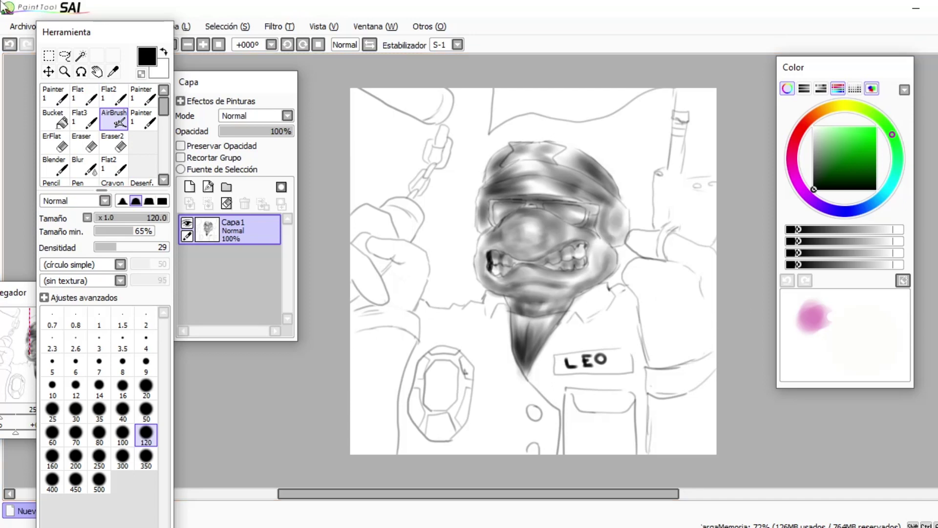
Shade the vest folds, the oval emblem and the area around the pocket with the Airbrush at size 100.
key(bracketleft)
key(bracketleft)
key(bracketleft)
mouse_move(439, 425)
mouse_down()
mouse_move(466, 375)
mouse_move(441, 351)
mouse_move(460, 379)
mouse_move(442, 402)
mouse_move(452, 435)
mouse_move(463, 385)
mouse_move(435, 356)
mouse_move(421, 392)
mouse_move(448, 413)
mouse_move(434, 364)
mouse_up()
mouse_move(562, 442)
mouse_down()
mouse_move(544, 388)
mouse_move(598, 364)
mouse_move(543, 342)
mouse_move(586, 327)
mouse_move(611, 337)
mouse_move(547, 361)
mouse_move(606, 293)
mouse_move(624, 314)
mouse_up()
click(76, 458)
click(123, 434)
drag(409, 428, 433, 454)
mouse_move(534, 449)
mouse_down()
mouse_move(538, 413)
mouse_move(490, 301)
mouse_move(488, 429)
mouse_move(464, 406)
mouse_move(473, 449)
mouse_move(440, 342)
mouse_move(406, 420)
mouse_move(552, 340)
mouse_move(560, 380)
mouse_move(631, 379)
mouse_up()
mouse_move(569, 398)
mouse_down()
mouse_move(588, 418)
mouse_move(630, 415)
mouse_up()
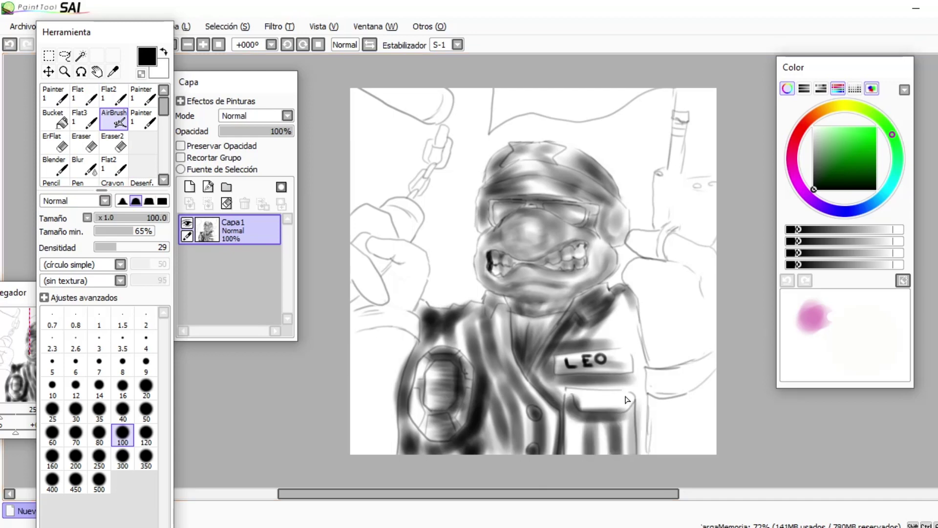
Darken the lower vest and chest pocket with the Airbrush at size 200.
click(76, 458)
drag(628, 464, 582, 449)
mouse_move(544, 492)
mouse_down()
mouse_move(546, 414)
mouse_move(610, 406)
mouse_move(635, 342)
mouse_move(621, 372)
mouse_up()
Shade the fingers of the hand raised beside the helmet with the Airbrush at size 80.
click(100, 411)
click(100, 434)
drag(630, 238, 649, 253)
Shade the armband and the arm on the name-tag side with the Airbrush at sizes 40, 70 and 100.
click(123, 388)
click(117, 414)
mouse_move(684, 372)
mouse_down()
mouse_move(660, 381)
mouse_move(710, 364)
mouse_up()
click(76, 434)
mouse_move(655, 389)
mouse_down()
mouse_move(696, 381)
mouse_move(662, 372)
mouse_up()
click(123, 433)
mouse_move(640, 406)
mouse_down()
mouse_move(687, 452)
mouse_move(693, 303)
mouse_move(641, 278)
mouse_move(683, 342)
mouse_move(723, 266)
mouse_up()
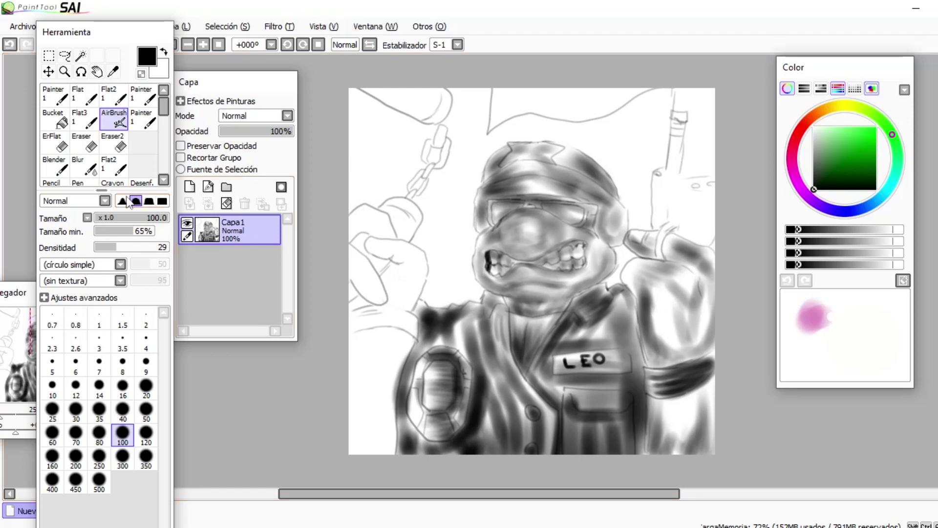
Smooth the shading on the arm beside the name tag, above and below its armband, with the Blur brush.
click(84, 166)
click(76, 503)
mouse_move(654, 352)
mouse_down()
mouse_move(616, 281)
mouse_move(680, 319)
mouse_move(698, 306)
mouse_move(716, 331)
mouse_move(676, 250)
mouse_up()
click(114, 123)
click(84, 166)
click(123, 509)
mouse_move(684, 425)
mouse_down()
mouse_move(691, 451)
mouse_move(657, 419)
mouse_up()
Shade the arm beside the oval emblem with the Airbrush and soften its tones with Blur.
click(113, 120)
drag(391, 450, 389, 359)
mouse_move(413, 324)
mouse_down()
mouse_move(381, 321)
mouse_move(352, 393)
mouse_move(368, 439)
mouse_up()
click(100, 459)
click(87, 168)
click(147, 506)
mouse_move(360, 384)
mouse_down()
mouse_move(364, 345)
mouse_move(389, 379)
mouse_move(367, 409)
mouse_up()
Shade the nunchaku-holding fist and its wrist with the Airbrush at sizes 16 and 80, and blur the result.
click(113, 120)
click(99, 365)
click(146, 365)
click(123, 388)
drag(382, 301, 373, 286)
mouse_move(370, 239)
mouse_down()
mouse_move(398, 246)
mouse_move(398, 267)
mouse_move(359, 283)
mouse_move(370, 306)
mouse_up()
click(99, 435)
drag(370, 306, 350, 256)
mouse_move(375, 222)
mouse_down()
mouse_move(344, 247)
mouse_move(353, 222)
mouse_up()
drag(419, 289, 410, 309)
click(84, 166)
drag(386, 252, 408, 276)
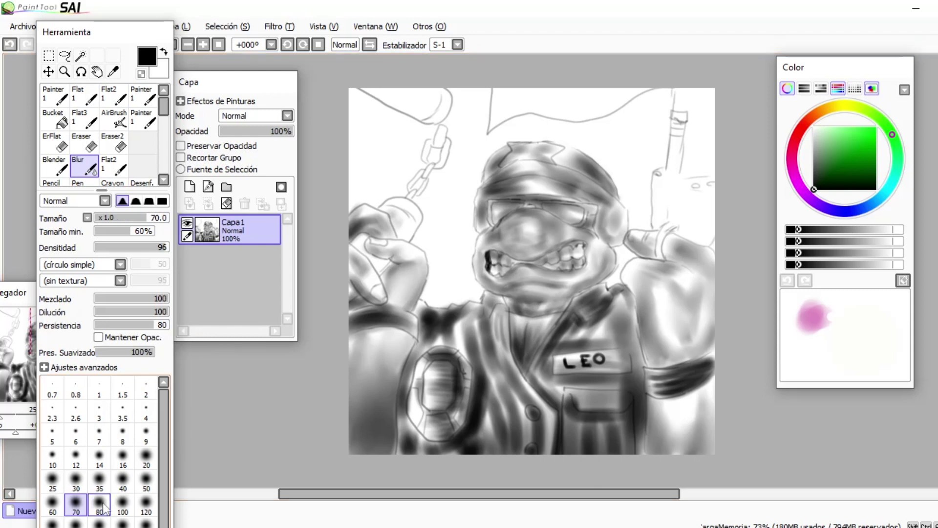
Shade the back of the fist and both nunchaku handles with the Airbrush.
key(v)
drag(359, 252, 353, 233)
mouse_move(387, 205)
mouse_down()
mouse_move(412, 207)
mouse_move(436, 146)
mouse_move(419, 104)
mouse_move(367, 88)
mouse_up()
drag(367, 89, 426, 115)
Shade the gun's barrel and body above the raised hand with the Airbrush at size 100.
mouse_move(657, 195)
mouse_down()
mouse_move(693, 181)
mouse_move(699, 215)
mouse_move(684, 234)
mouse_move(673, 204)
mouse_move(681, 122)
mouse_up()
click(123, 412)
click(122, 435)
mouse_move(693, 166)
mouse_down()
mouse_move(698, 93)
mouse_move(711, 166)
mouse_up()
mouse_move(711, 166)
mouse_down()
mouse_move(703, 196)
mouse_move(674, 215)
mouse_up()
drag(674, 215, 681, 109)
Letter BANG in the speech bubble with the Airbrush at size 16 and shade the lettering at size 100.
drag(534, 493, 548, 494)
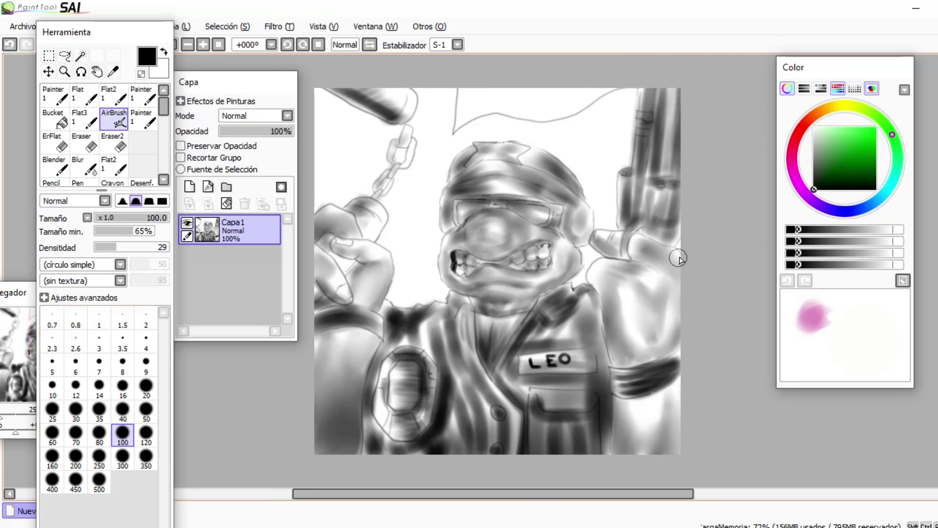
click(123, 386)
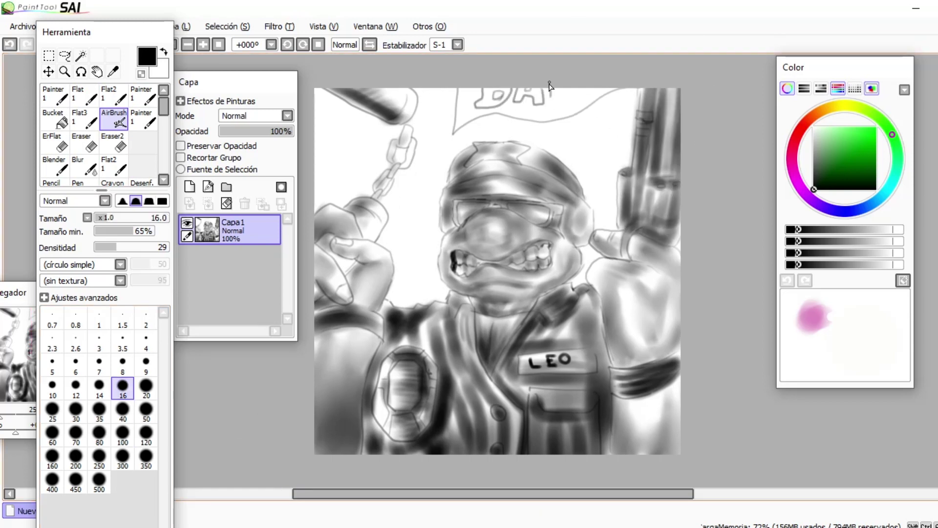
click(122, 435)
drag(597, 97, 480, 102)
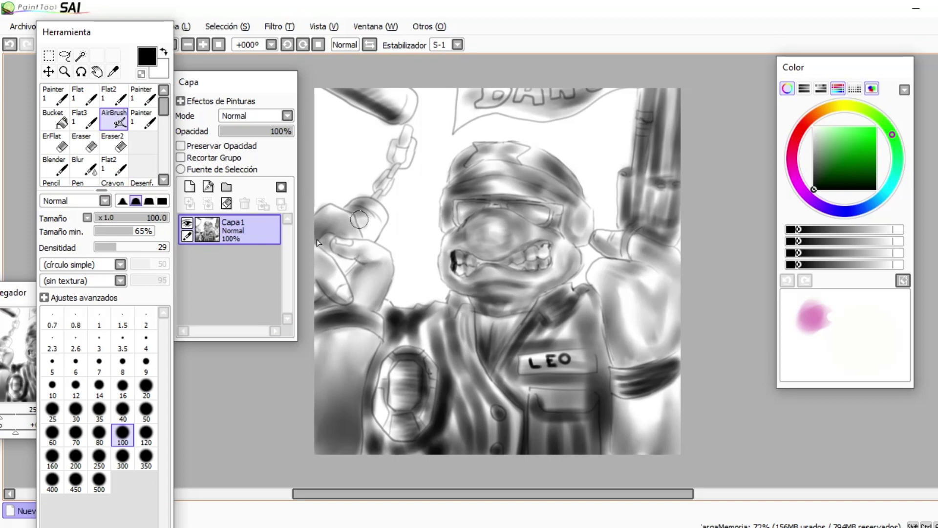
Add a new layer in Superponer mode and fill it with light orange using the Bucket.
click(189, 186)
click(279, 117)
click(245, 159)
click(56, 121)
click(810, 117)
click(846, 128)
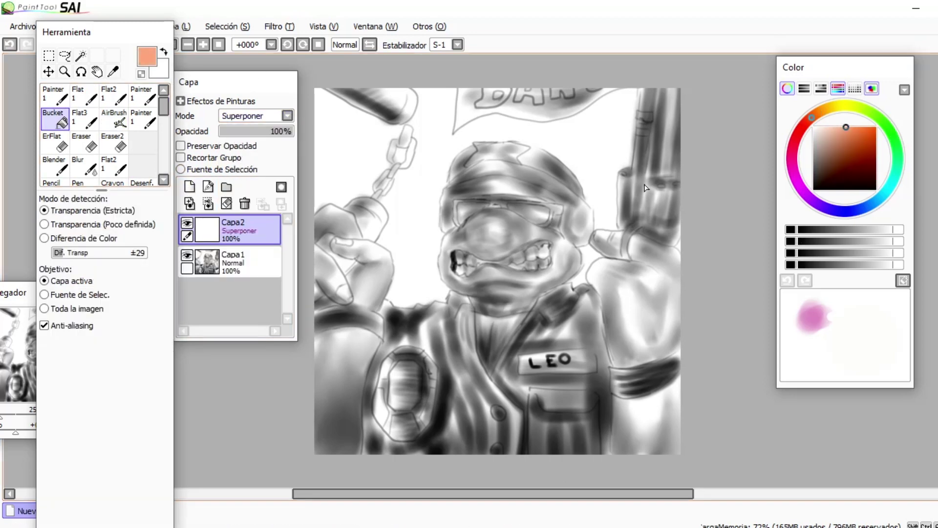
click(561, 205)
Mute the orange fill to a duller reddish brown with the hue and saturation adjustment.
key(ctrl+u)
drag(846, 396, 831, 396)
drag(845, 374, 811, 377)
click(878, 423)
Add another layer above the brown fill and set its blending mode to Multiplicar.
click(189, 186)
click(273, 117)
click(245, 137)
Choose a medium yellowish green and paint the snout with the Airbrush, raising its density to 100.
click(114, 121)
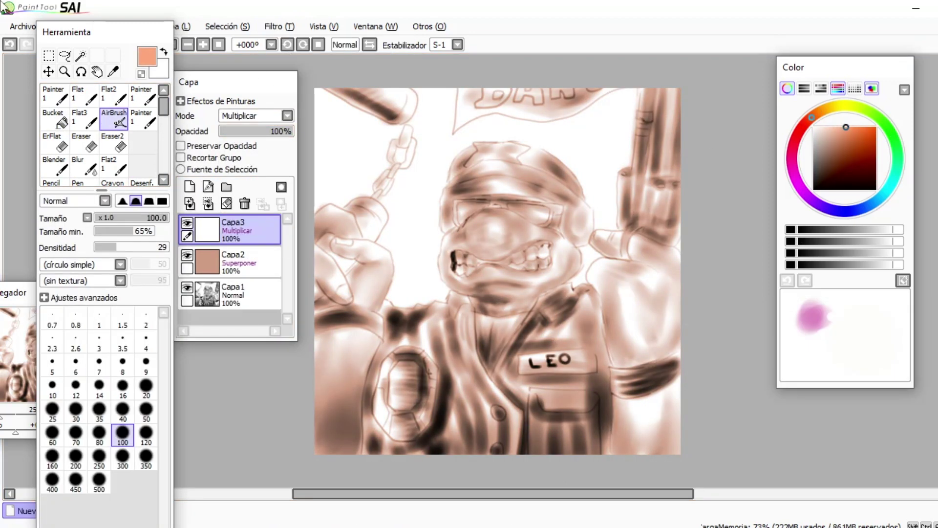
click(885, 125)
click(838, 145)
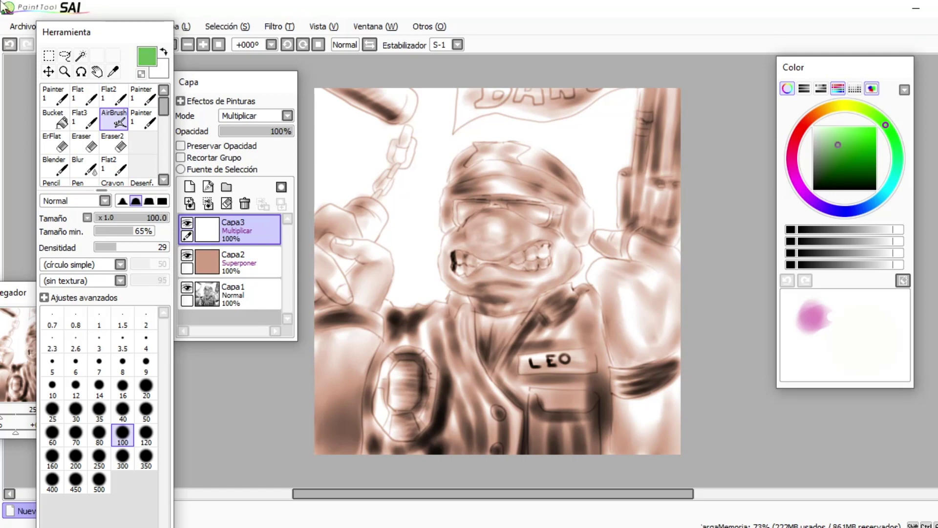
click(879, 119)
drag(841, 141, 838, 143)
drag(489, 229, 491, 231)
drag(151, 248, 170, 248)
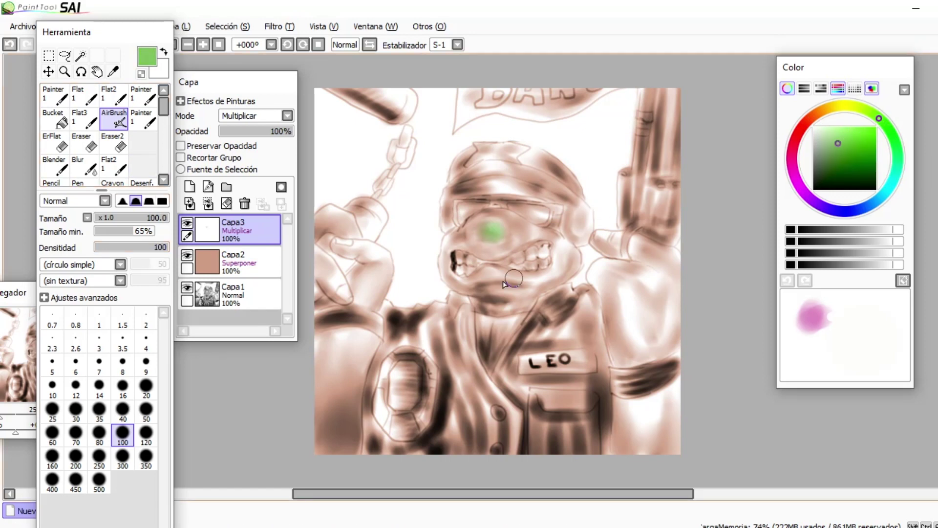
drag(483, 234, 512, 244)
Paint the turtle's snout, cheeks and jaw green with the Airbrush at sizes 35 and 50, leaving the teeth unpainted.
click(99, 410)
drag(492, 208, 498, 207)
click(114, 142)
click(114, 119)
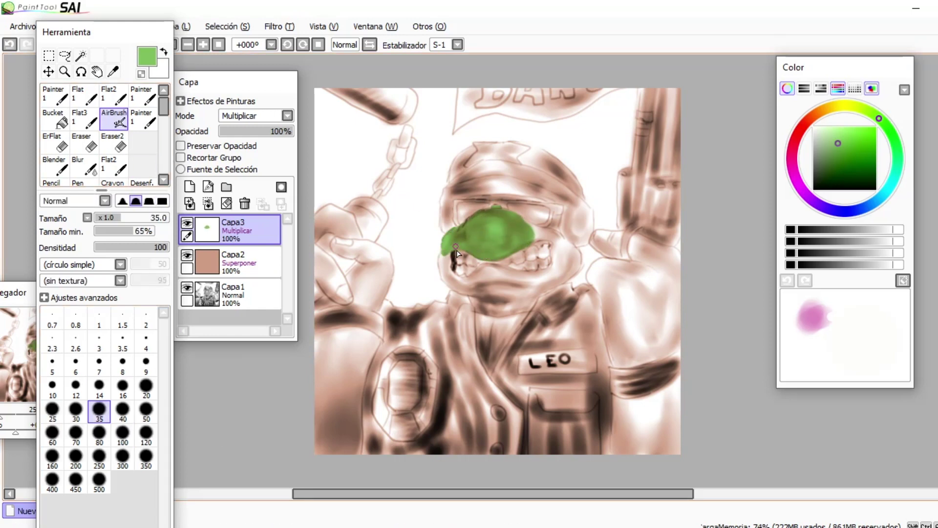
mouse_move(463, 291)
mouse_down()
mouse_move(509, 307)
mouse_move(474, 297)
mouse_up()
key(bracketright)
key(bracketright)
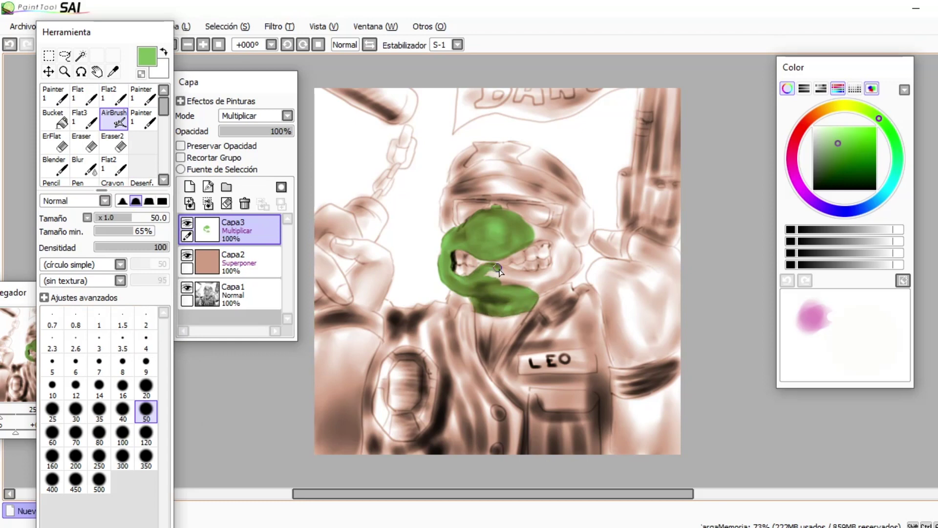
mouse_move(519, 276)
mouse_down()
mouse_move(536, 282)
mouse_move(560, 250)
mouse_move(563, 275)
mouse_up()
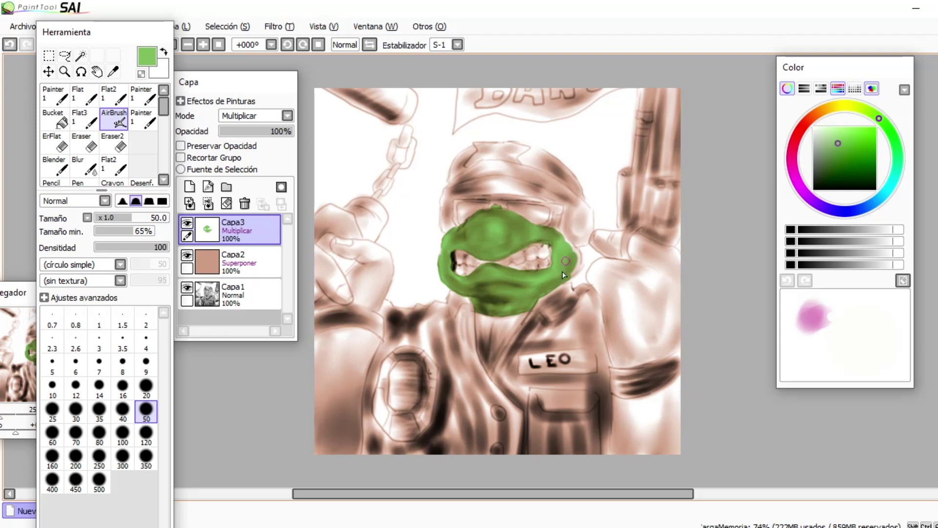
key(e)
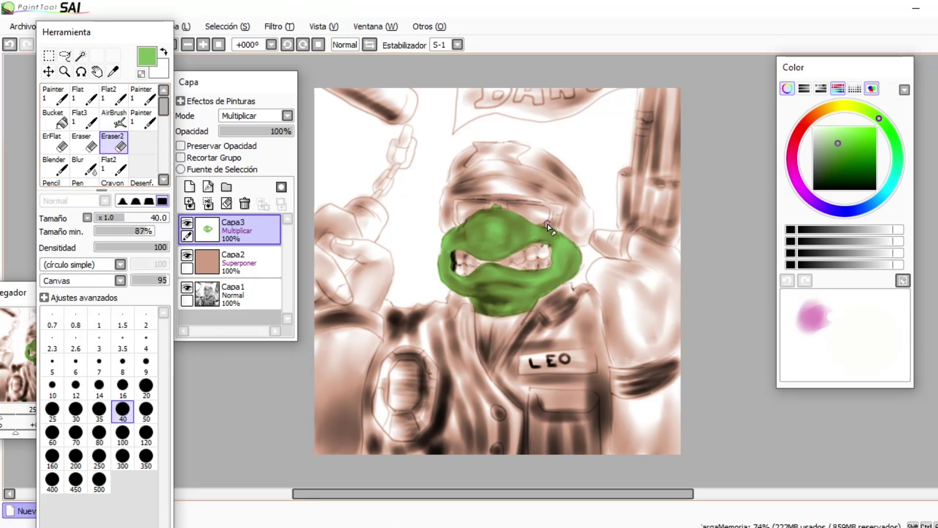
key(b)
drag(554, 228, 558, 218)
key(e)
Paint both upper arms green with the Airbrush and clean up the edges with the eraser.
key(a)
mouse_move(332, 376)
mouse_down()
mouse_move(341, 458)
mouse_move(352, 408)
mouse_move(321, 366)
mouse_move(369, 352)
mouse_move(327, 344)
mouse_up()
key(e)
key(b)
mouse_move(660, 442)
mouse_down()
mouse_move(663, 479)
mouse_move(624, 418)
mouse_move(662, 409)
mouse_move(635, 401)
mouse_up()
click(122, 410)
key(e)
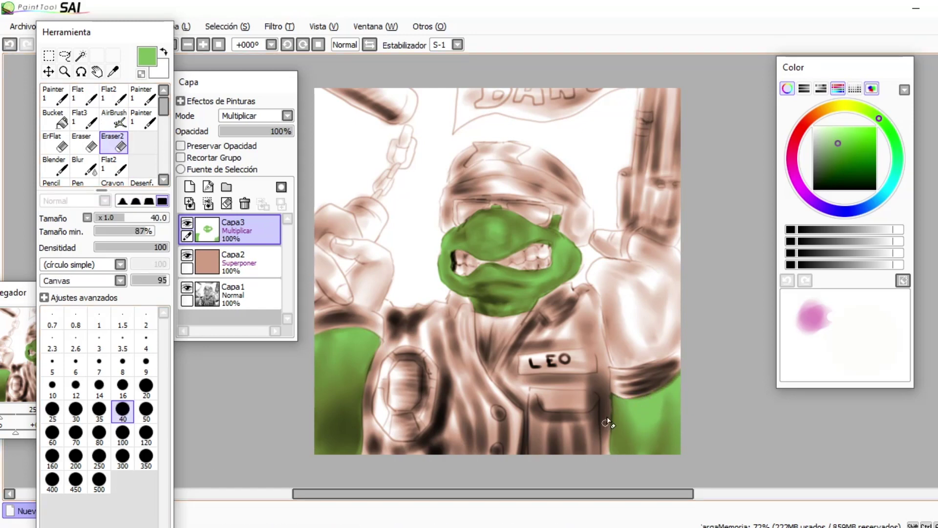
Paint the forearm and hand holding the gun green, using Airbrush size 35 for the fingers, and tidy the edges with Eraser2.
key(a)
mouse_move(645, 342)
mouse_down()
mouse_move(676, 335)
mouse_move(630, 313)
mouse_move(618, 362)
mouse_move(655, 276)
mouse_move(594, 283)
mouse_move(609, 261)
mouse_move(647, 259)
mouse_up()
key(bracketleft)
key(bracketleft)
key(bracketleft)
key(bracketleft)
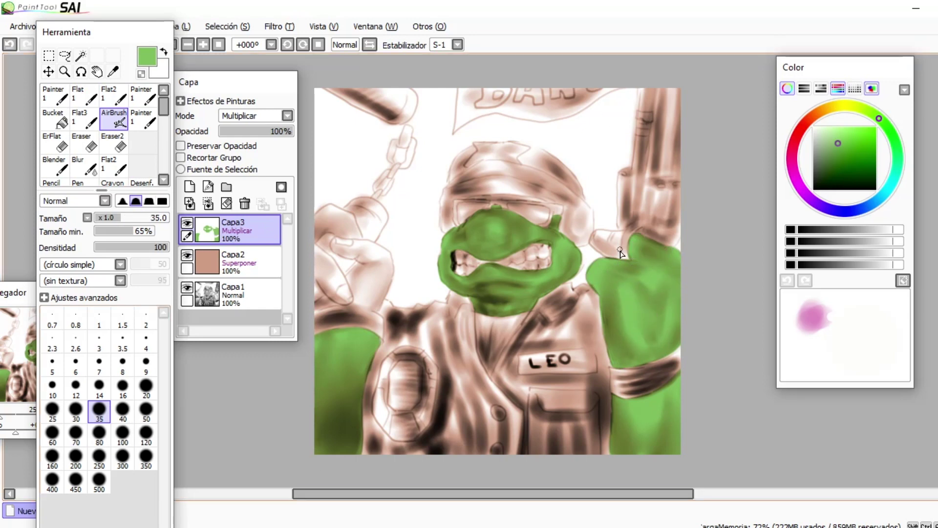
click(113, 142)
drag(626, 259, 630, 234)
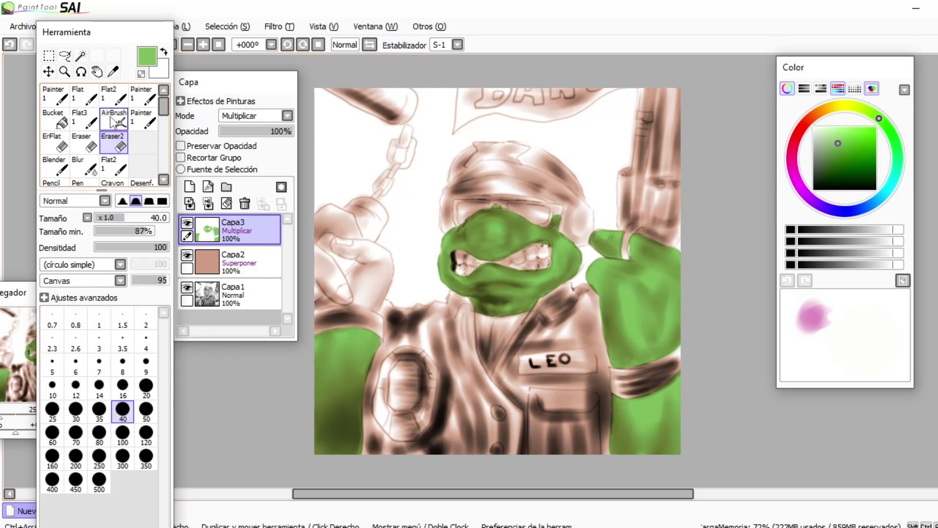
Add a new layer above, return to the green layer Capa3 and paint the hand holding the nunchaku with Airbrush size 60.
click(113, 119)
click(190, 186)
click(287, 116)
click(239, 262)
key(bracketright)
key(bracketright)
key(bracketright)
mouse_move(318, 305)
mouse_down()
mouse_move(352, 299)
mouse_move(331, 265)
mouse_up()
mouse_move(326, 227)
mouse_down()
mouse_move(342, 250)
mouse_move(352, 221)
mouse_move(323, 215)
mouse_move(356, 295)
mouse_move(380, 264)
mouse_up()
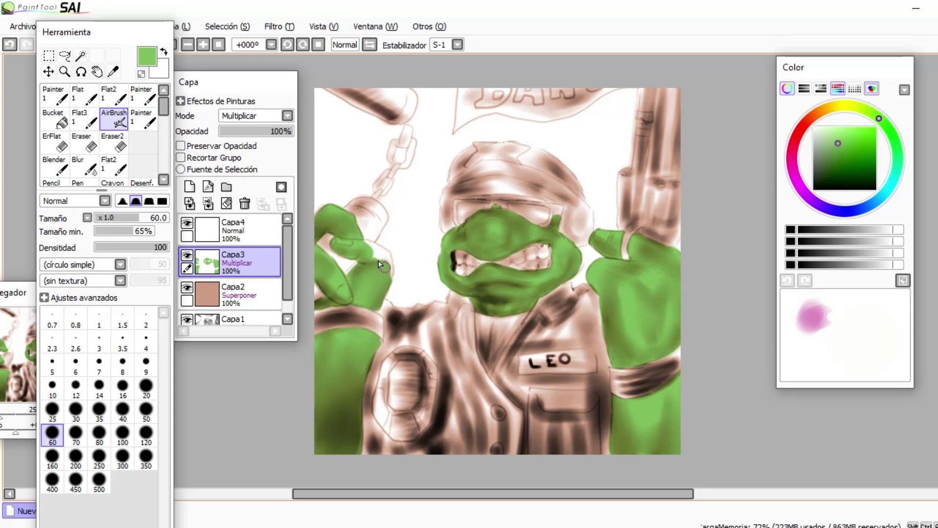
Add a new layer in Multiplicar mode above Capa4 and paint the headband light cyan with the Airbrush.
click(209, 228)
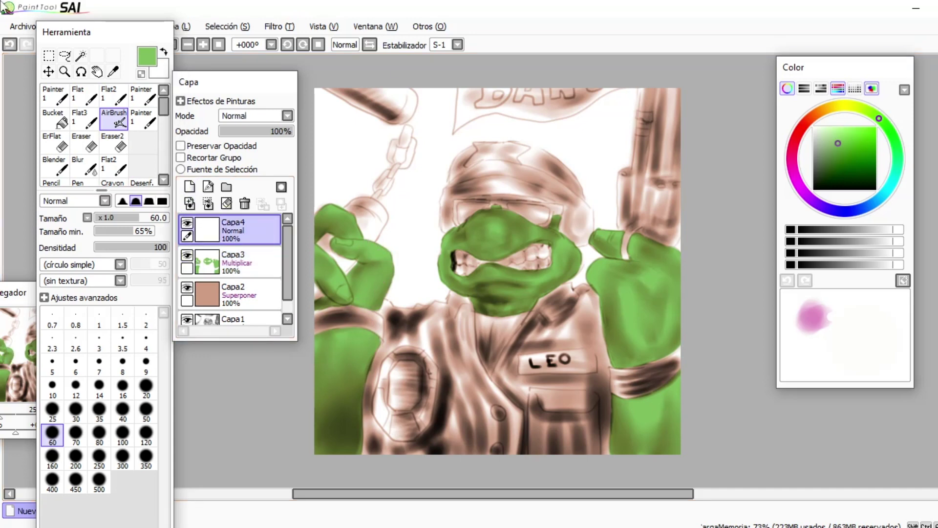
click(190, 187)
click(287, 116)
click(244, 140)
click(885, 193)
drag(853, 139, 855, 119)
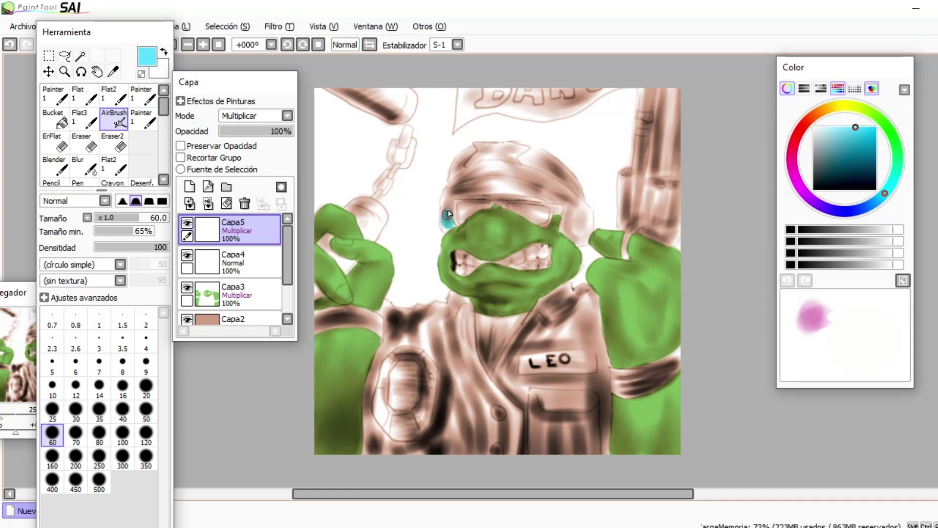
drag(466, 196, 526, 196)
mouse_move(564, 208)
mouse_down()
mouse_move(575, 235)
mouse_move(585, 223)
mouse_move(565, 229)
mouse_move(588, 225)
mouse_move(545, 183)
mouse_move(511, 183)
mouse_move(561, 207)
mouse_move(523, 173)
mouse_move(469, 173)
mouse_up()
key(e)
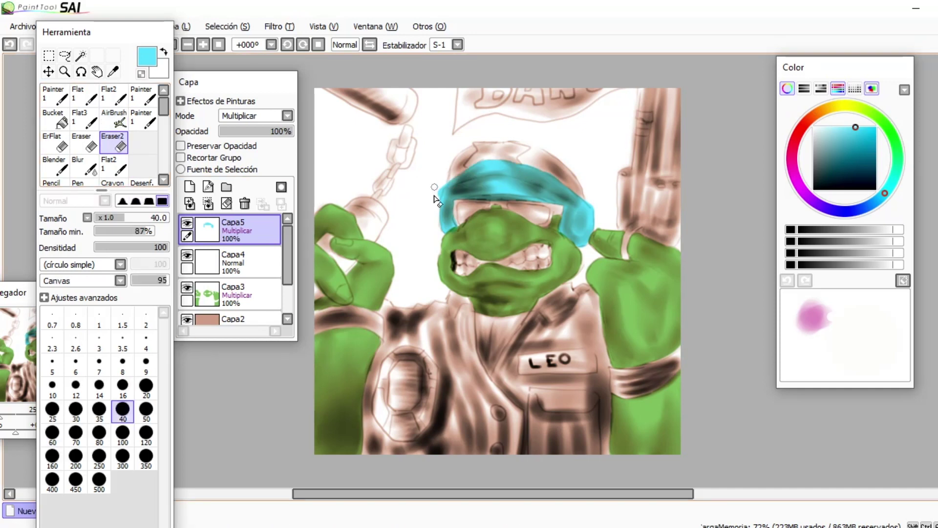
Shift the cyan headband to a turquoise green with the hue and saturation adjustment.
key(ctrl+u)
drag(844, 350, 827, 363)
drag(845, 374, 935, 396)
drag(845, 396, 863, 397)
click(878, 424)
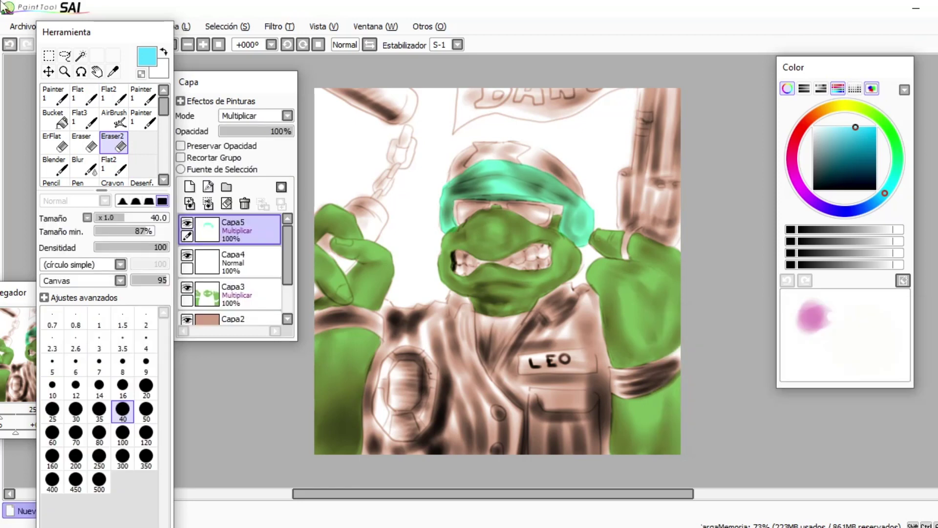
Sample the headband's turquoise and paint the shell emblem and, at Airbrush size 16, the vest buttons.
click(113, 72)
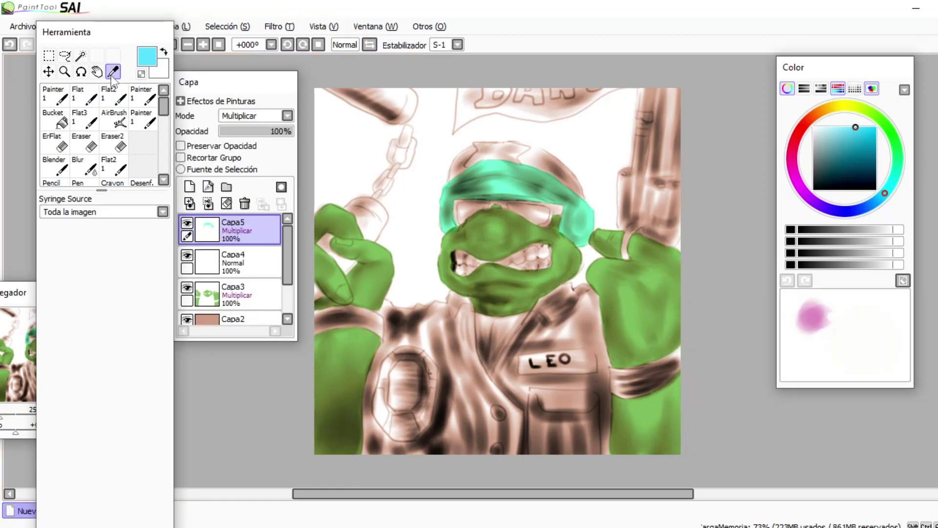
click(508, 176)
click(115, 119)
mouse_move(409, 388)
mouse_down()
mouse_move(420, 421)
mouse_move(406, 386)
mouse_move(388, 425)
mouse_move(388, 362)
mouse_move(429, 389)
mouse_move(422, 360)
mouse_move(402, 351)
mouse_move(425, 420)
mouse_up()
click(122, 386)
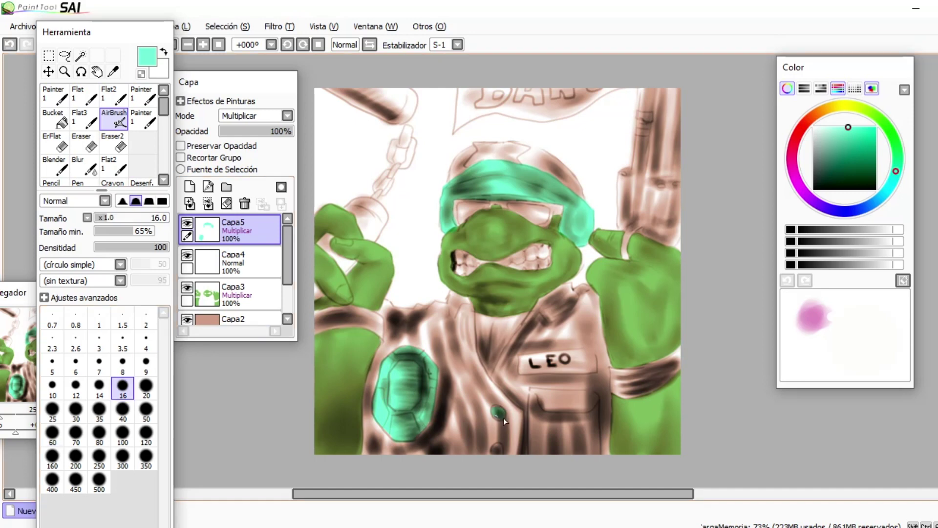
Add a new layer in Multiplicar mode and start painting the vest in neutral grey with Airbrush size 100.
key(ctrl+shift+n)
click(287, 116)
click(241, 134)
drag(824, 162, 813, 169)
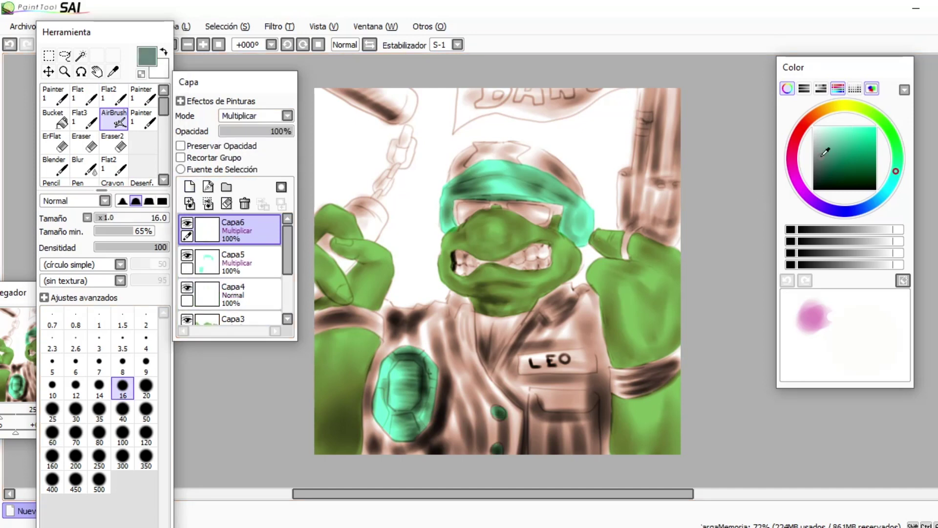
click(123, 433)
click(813, 151)
mouse_move(466, 401)
mouse_down()
mouse_move(456, 452)
mouse_move(465, 391)
mouse_move(440, 419)
mouse_move(444, 362)
mouse_move(425, 328)
mouse_move(437, 309)
mouse_move(457, 328)
mouse_up()
click(813, 162)
Paint the rest of the vest grey with Airbrush sizes 40 and 80, leaving the emblem, shirt and name tag uncovered.
click(123, 411)
mouse_move(464, 325)
mouse_down()
mouse_move(472, 356)
mouse_move(461, 308)
mouse_up()
mouse_move(431, 378)
mouse_down()
mouse_move(422, 437)
mouse_move(397, 457)
mouse_move(371, 420)
mouse_move(380, 370)
mouse_move(413, 328)
mouse_move(384, 354)
mouse_move(370, 396)
mouse_up()
mouse_move(485, 454)
mouse_down()
mouse_move(504, 451)
mouse_move(489, 415)
mouse_move(500, 402)
mouse_move(509, 419)
mouse_move(487, 379)
mouse_move(523, 452)
mouse_move(558, 451)
mouse_move(532, 394)
mouse_move(596, 417)
mouse_move(606, 405)
mouse_move(595, 338)
mouse_move(578, 401)
mouse_move(580, 381)
mouse_move(500, 374)
mouse_move(523, 334)
mouse_move(527, 347)
mouse_move(582, 344)
mouse_move(522, 338)
mouse_up()
click(99, 434)
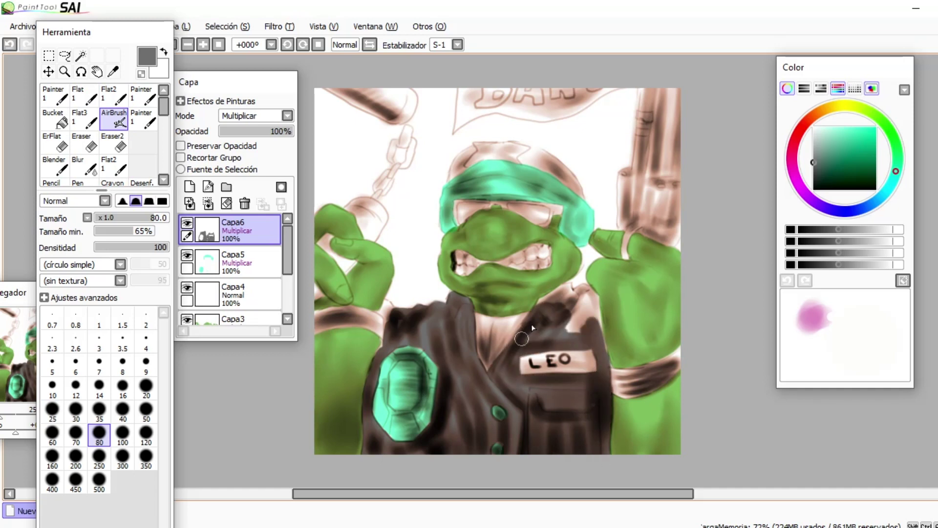
click(122, 410)
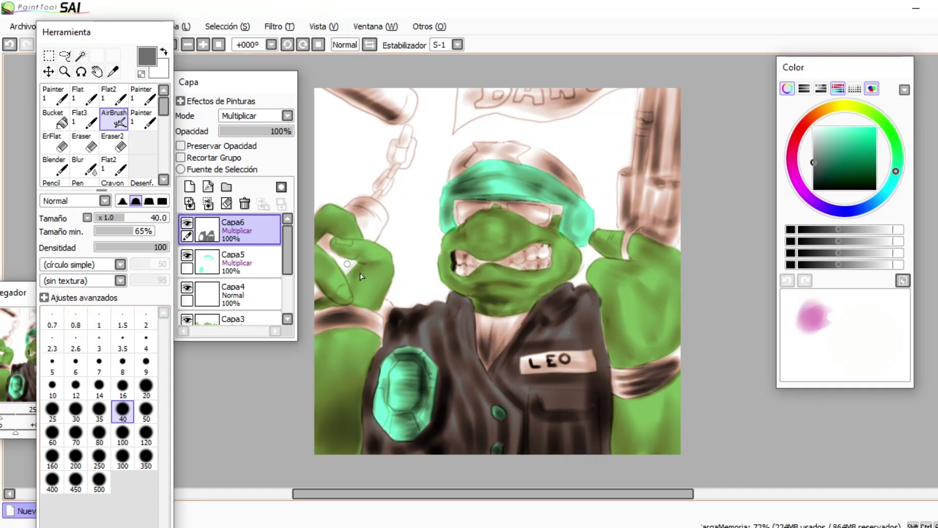
Add a new layer in Multiplicar mode and paint both armbands medium blue with Airbrush size 40.
click(190, 186)
click(287, 116)
click(249, 139)
click(871, 204)
click(854, 128)
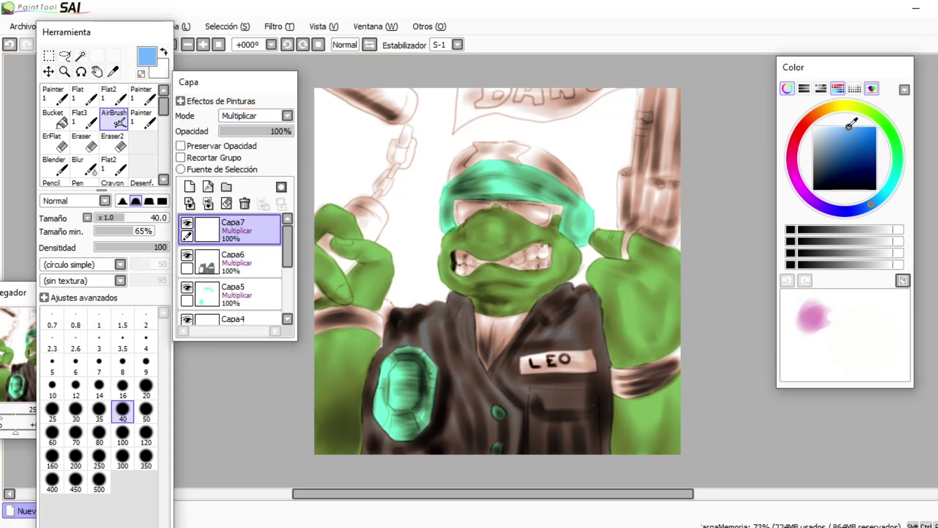
click(99, 434)
click(122, 411)
mouse_move(667, 376)
mouse_down()
mouse_move(646, 390)
mouse_move(653, 372)
mouse_move(616, 373)
mouse_up()
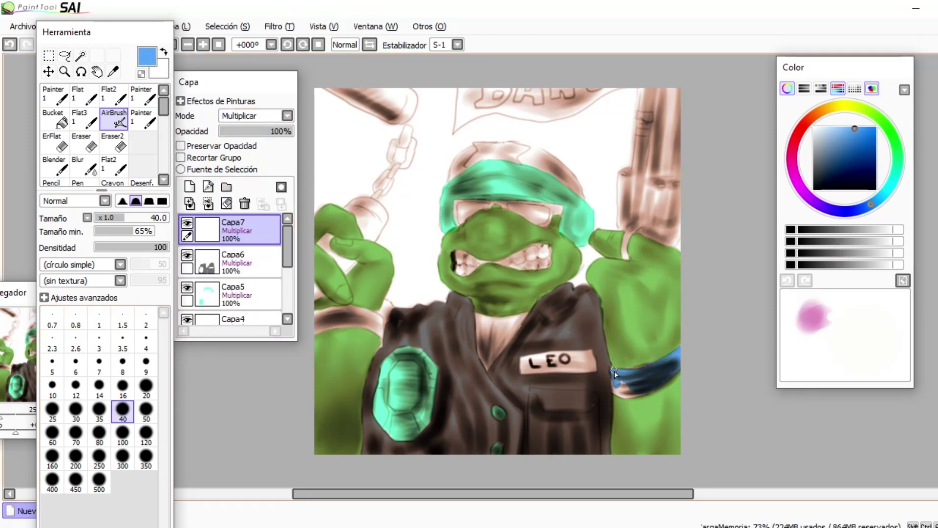
mouse_move(315, 326)
mouse_down()
mouse_move(377, 322)
mouse_move(320, 315)
mouse_up()
Add a new layer in Multiplicar mode and paint the gums crimson red with Airbrush size 14.
click(99, 387)
click(189, 187)
click(287, 115)
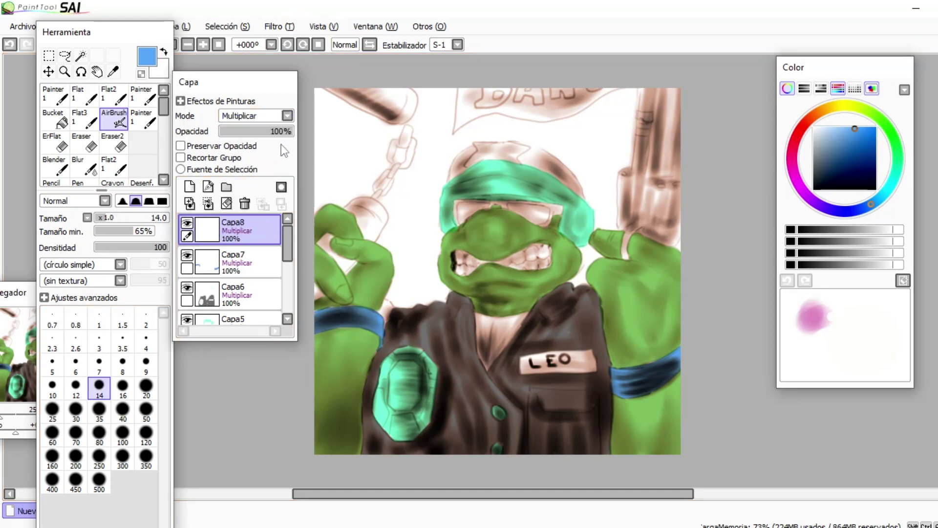
click(254, 144)
click(796, 138)
click(860, 132)
drag(523, 248, 543, 248)
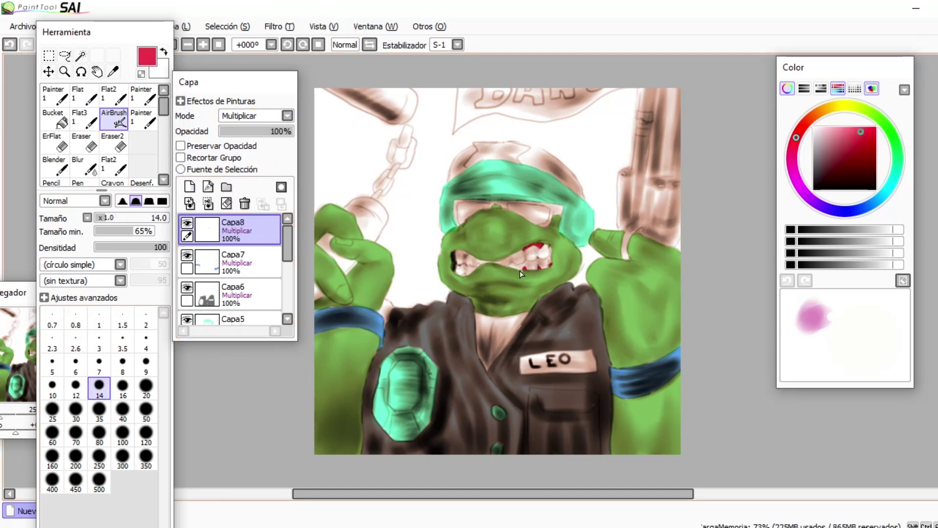
Add a new layer in Multiplicar mode and paint the shirt at the vest's neckline orange with Airbrush size 40.
click(190, 186)
click(287, 115)
click(254, 145)
click(823, 111)
click(863, 127)
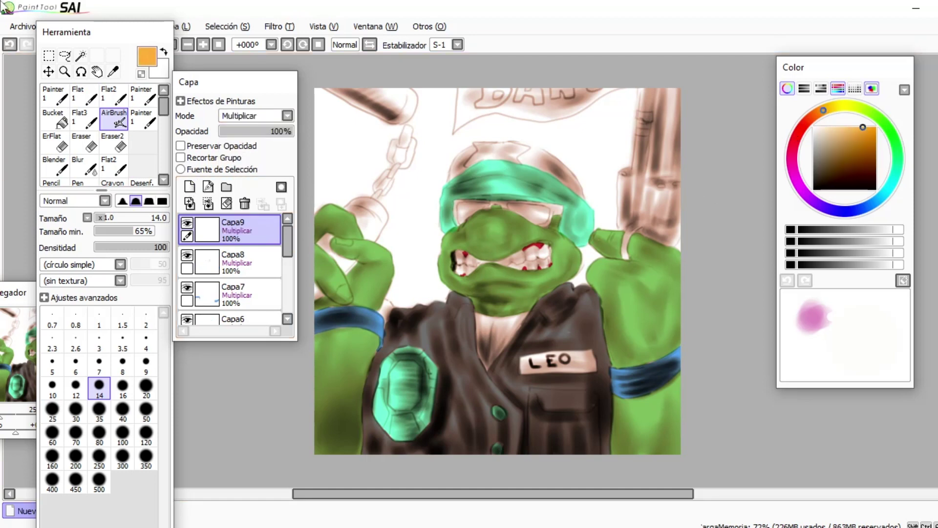
click(123, 411)
drag(514, 324, 476, 330)
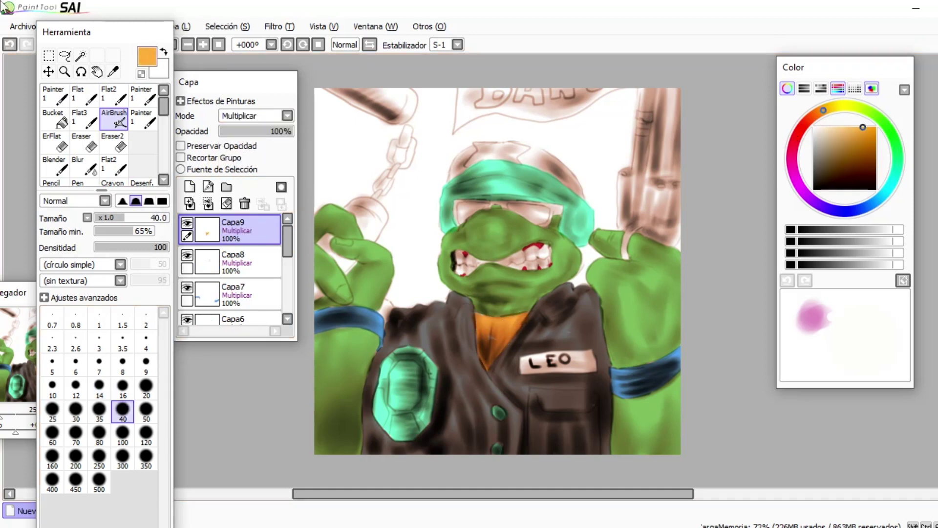
Choose a saturated red-orange and paint the glasses' frame with Airbrush size 14, tidying it with the eraser.
click(812, 117)
click(875, 127)
click(99, 388)
mouse_move(458, 225)
mouse_down()
mouse_move(463, 202)
mouse_move(529, 204)
mouse_move(547, 222)
mouse_move(556, 208)
mouse_move(540, 229)
mouse_up()
click(113, 142)
click(114, 120)
click(113, 141)
Add two new layers in Multiplicar mode and paint the glasses' lenses light grey with Airbrush size 16.
click(190, 187)
click(254, 116)
click(252, 140)
click(813, 143)
click(189, 189)
click(254, 116)
click(251, 139)
click(114, 120)
click(123, 387)
drag(467, 210, 472, 208)
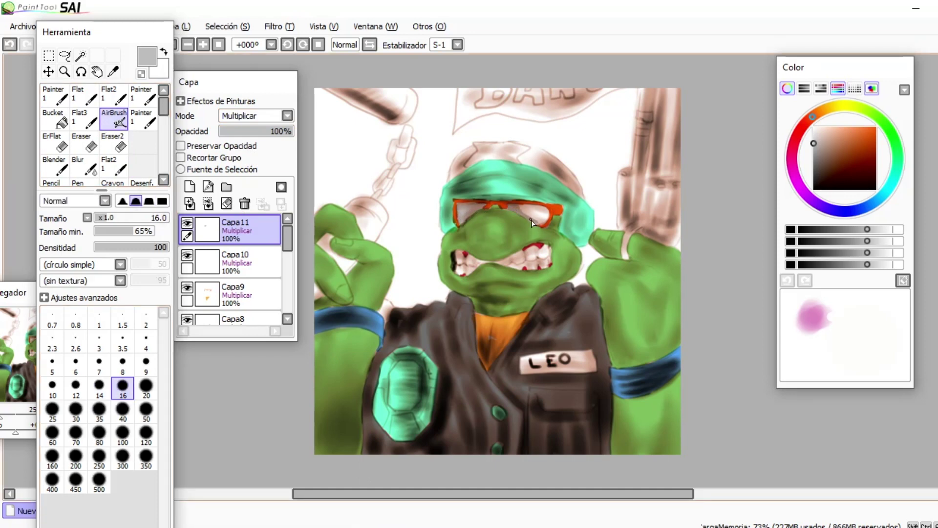
Add a new layer in Multiplicar mode and paint the jagged shape on top of the head light orange with Airbrush size 20.
click(189, 187)
click(277, 116)
click(252, 140)
drag(847, 130, 858, 127)
click(146, 388)
mouse_move(469, 165)
mouse_down()
mouse_move(517, 163)
mouse_move(513, 155)
mouse_up()
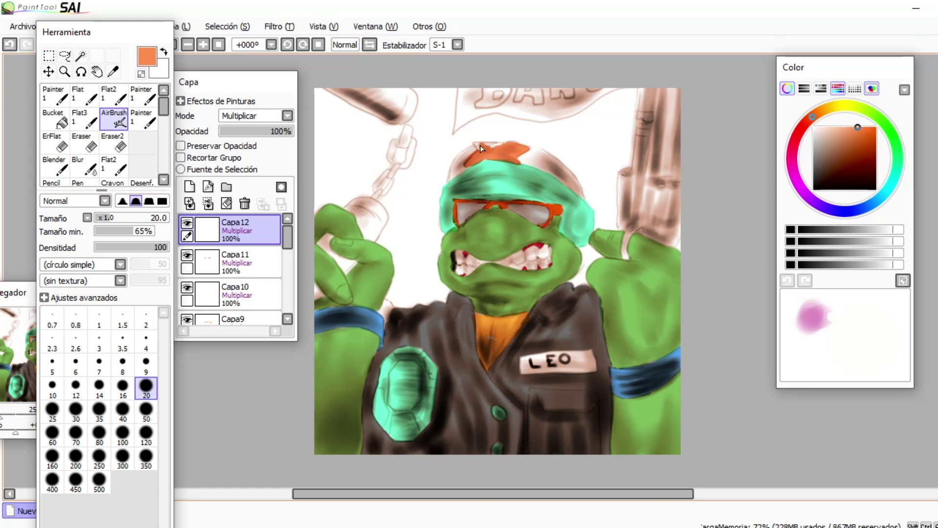
Choose a slightly paler orange and paint the trigger guard and the gun with the Airbrush, up to size 50.
mouse_move(846, 128)
mouse_down()
mouse_move(864, 128)
mouse_move(849, 127)
mouse_up()
drag(628, 231, 627, 257)
key(bracketright)
key(bracketright)
key(bracketright)
drag(677, 238, 676, 128)
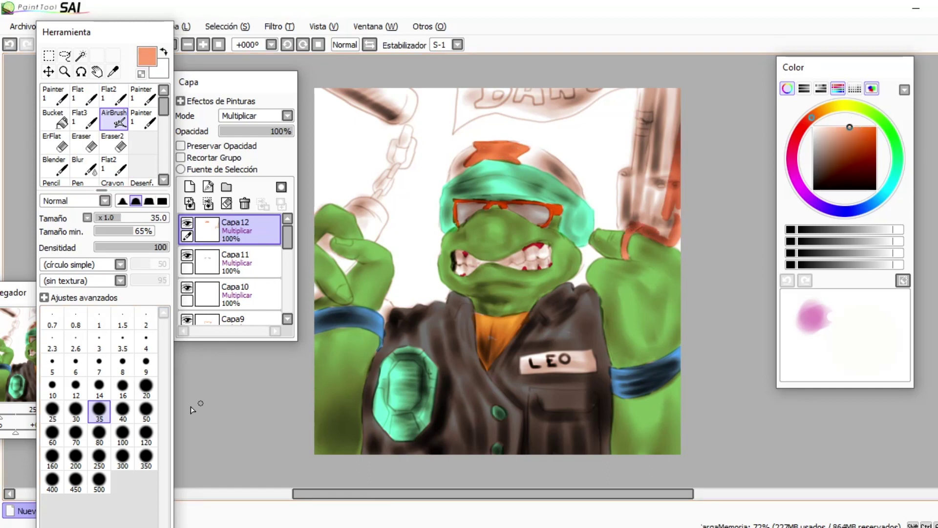
click(146, 411)
mouse_move(676, 203)
mouse_down()
mouse_move(661, 99)
mouse_move(642, 104)
mouse_move(635, 161)
mouse_move(657, 205)
mouse_up()
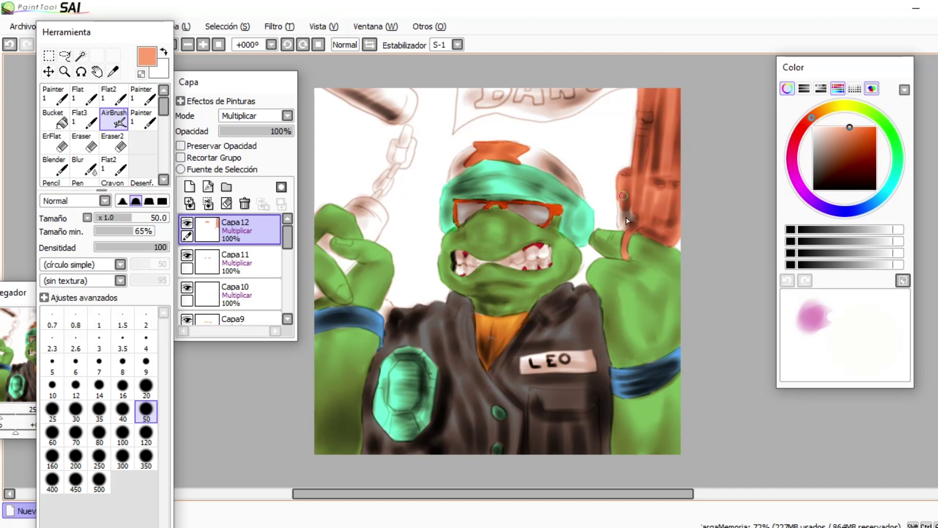
Paint the nunchaku's held handle orange with Airbrush size 35 and its chain links with size 16.
click(99, 410)
mouse_move(323, 237)
mouse_down()
mouse_move(341, 262)
mouse_move(313, 297)
mouse_move(380, 223)
mouse_move(364, 209)
mouse_move(374, 207)
mouse_move(350, 205)
mouse_up()
key(bracketright)
key(bracketleft)
key(bracketleft)
key(bracketleft)
key(bracketleft)
key(bracketleft)
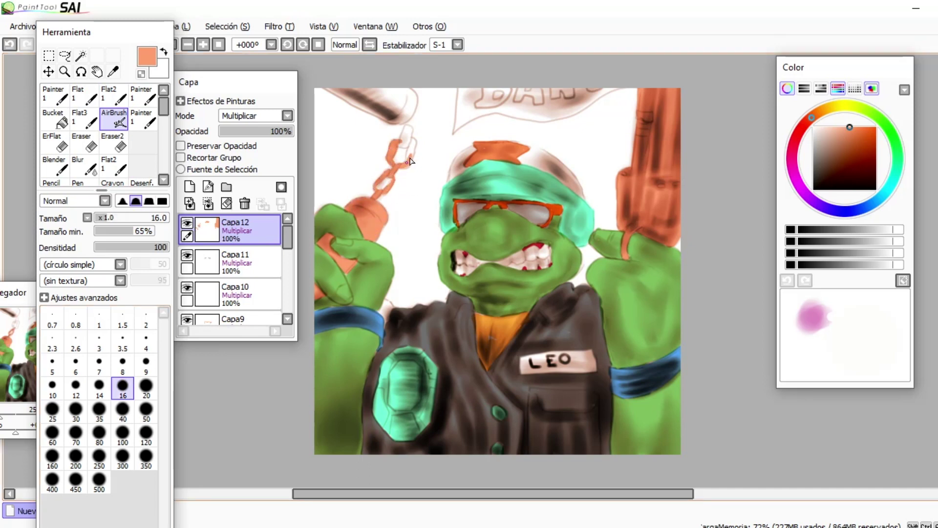
Paint the nunchaku's upper handle orange with Airbrush size 35.
key(bracketright)
key(bracketright)
key(bracketright)
key(bracketright)
mouse_move(333, 94)
mouse_down()
mouse_move(391, 115)
mouse_move(415, 101)
mouse_move(359, 98)
mouse_up()
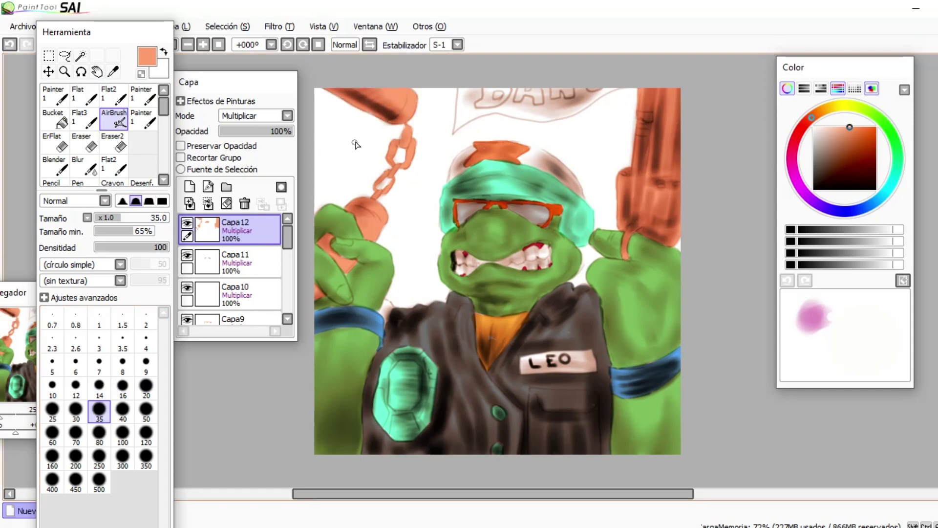
Paint the lettering inside the speech banner orange with Airbrush size 16.
key(bracketleft)
key(bracketleft)
key(bracketleft)
key(bracketleft)
drag(478, 103, 481, 106)
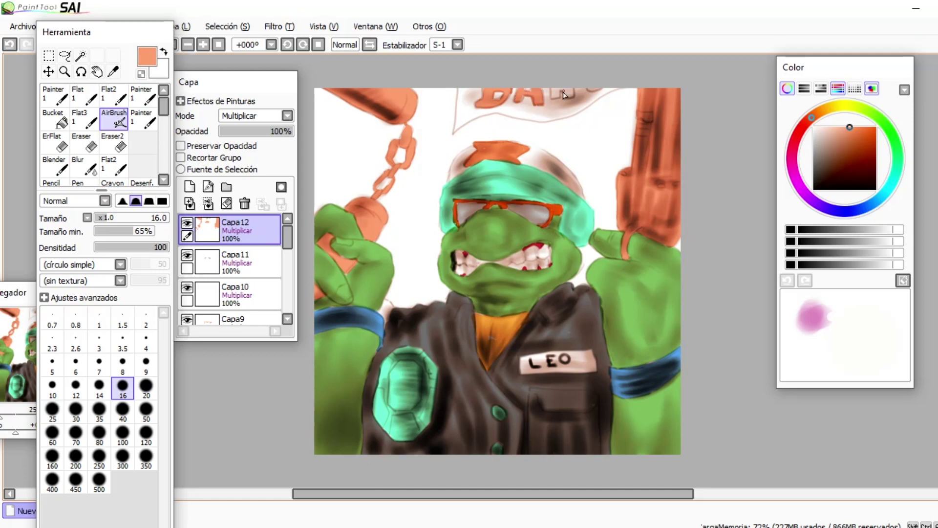
Add a new layer in Multiplicar mode and paint the speech banner bright yellow with Airbrush sizes 40 and 16.
click(189, 187)
click(287, 115)
click(240, 139)
click(835, 107)
click(876, 127)
click(123, 411)
mouse_move(581, 93)
mouse_down()
mouse_move(520, 92)
mouse_move(537, 113)
mouse_move(532, 100)
mouse_move(458, 126)
mouse_move(489, 95)
mouse_up()
click(123, 388)
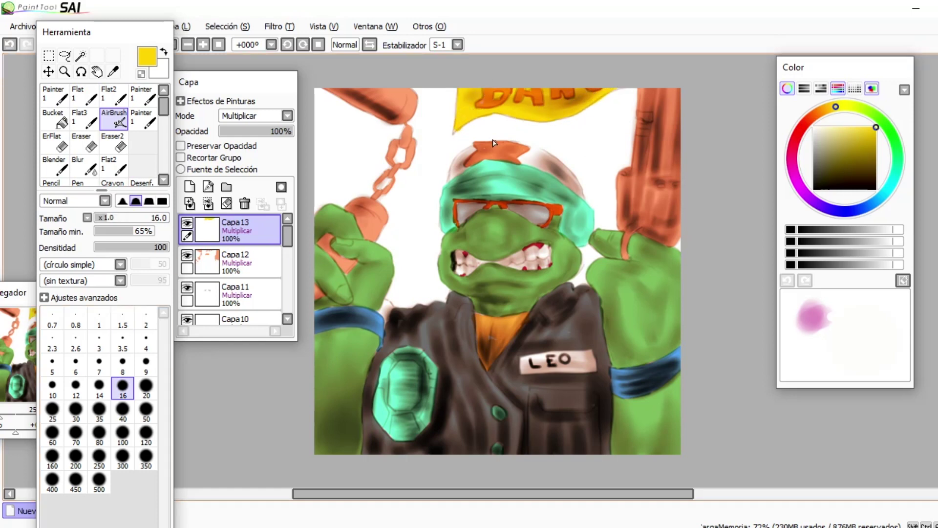
click(114, 143)
Add another layer above the yellow banner layer and set its blending mode to Multiplicar.
click(189, 187)
click(287, 115)
click(239, 128)
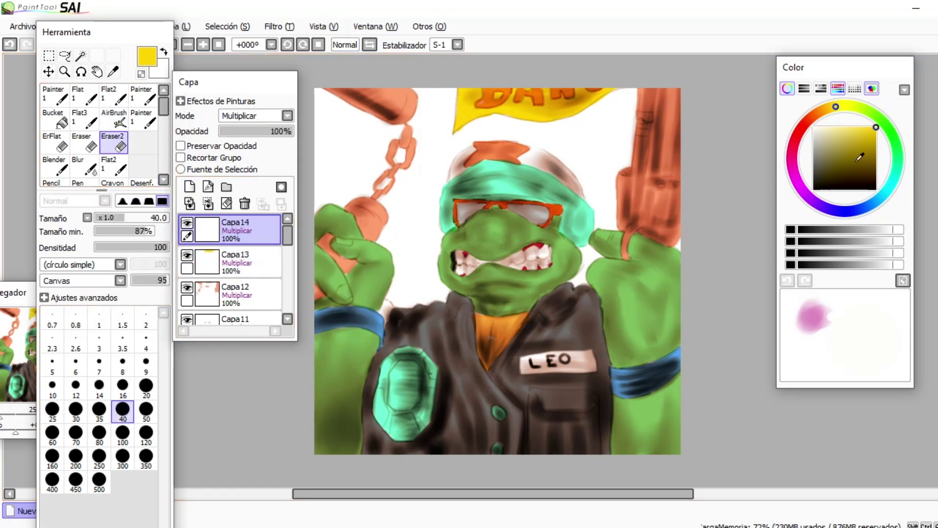
Paint the background around the turtle's head a muted blue-grey with Airbrush size 35.
click(813, 166)
key(bracketright)
key(bracketright)
key(bracketright)
key(bracketright)
click(883, 194)
click(828, 156)
click(123, 435)
click(114, 119)
click(99, 411)
mouse_move(424, 232)
mouse_down()
mouse_move(421, 253)
mouse_move(442, 184)
mouse_move(426, 219)
mouse_move(447, 221)
mouse_move(435, 197)
mouse_move(445, 229)
mouse_move(433, 192)
mouse_move(386, 235)
mouse_move(423, 305)
mouse_move(401, 306)
mouse_move(406, 229)
mouse_move(470, 145)
mouse_move(579, 165)
mouse_move(584, 143)
mouse_up()
Refine the blue-grey fill with Eraser2 size 40 and Airbrush size 20, and turn on Fuente de Selección for its layer.
click(120, 142)
click(113, 120)
click(118, 143)
click(123, 411)
click(115, 120)
click(181, 169)
click(120, 143)
click(117, 121)
click(147, 390)
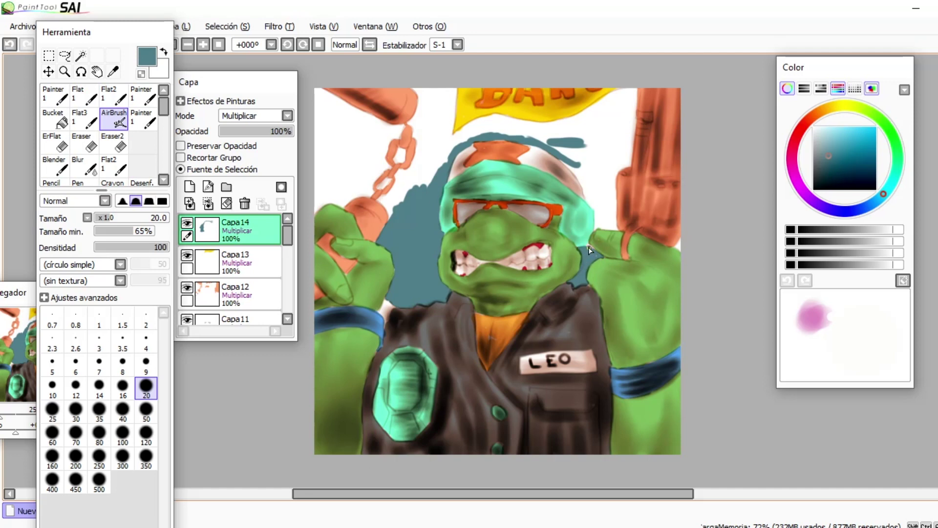
Fill the background between the cap, the speech banner and the gun blue-grey with large Airbrush sizes up to 50.
click(122, 412)
click(146, 411)
mouse_move(594, 193)
mouse_down()
mouse_move(563, 159)
mouse_move(588, 190)
mouse_move(606, 190)
mouse_move(610, 215)
mouse_move(626, 163)
mouse_up()
mouse_move(556, 142)
mouse_down()
mouse_move(569, 140)
mouse_move(454, 132)
mouse_move(562, 127)
mouse_move(596, 110)
mouse_up()
key(bracketleft)
key(bracketleft)
key(bracketleft)
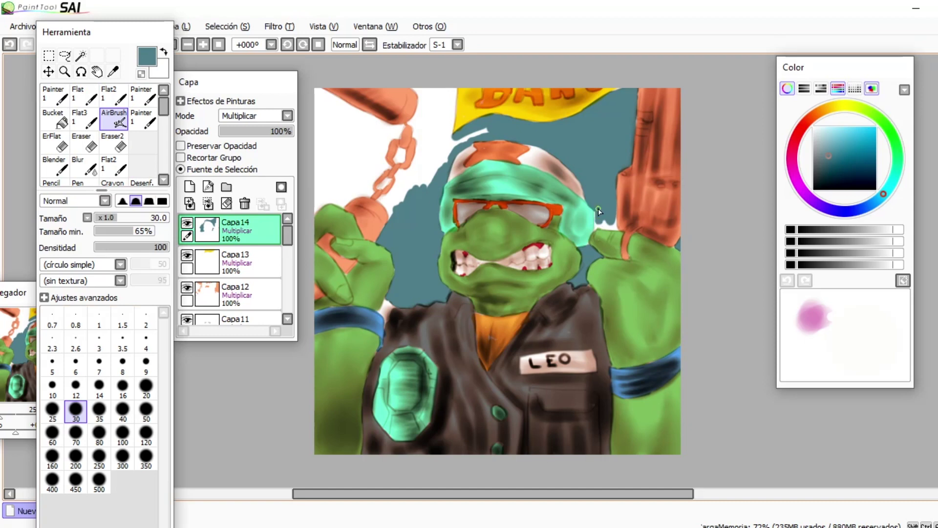
Paint the open background between the nunchaku's upper handle and the raised fist blue-grey with Airbrush size 80.
key(bracketright)
key(bracketright)
key(bracketright)
key(bracketright)
key(bracketright)
key(bracketright)
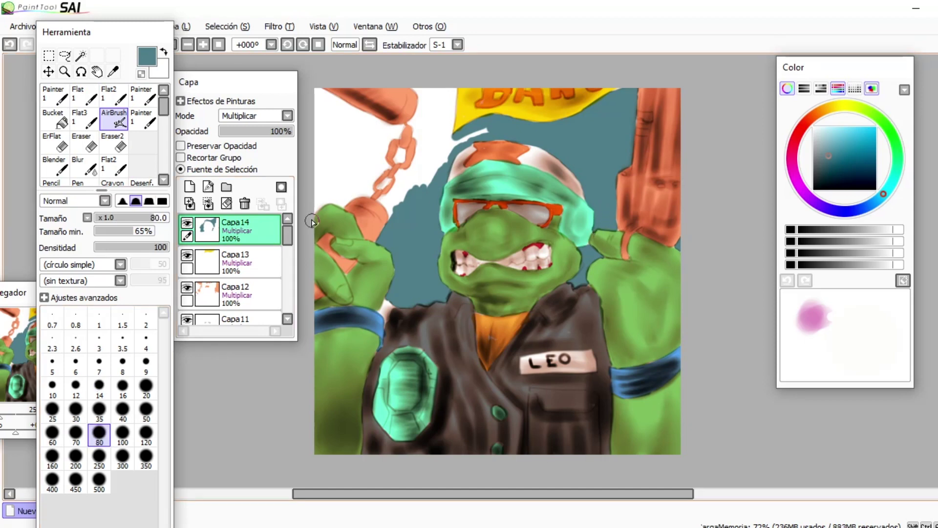
mouse_move(356, 186)
mouse_down()
mouse_move(332, 167)
mouse_move(367, 175)
mouse_move(314, 146)
mouse_move(306, 98)
mouse_up()
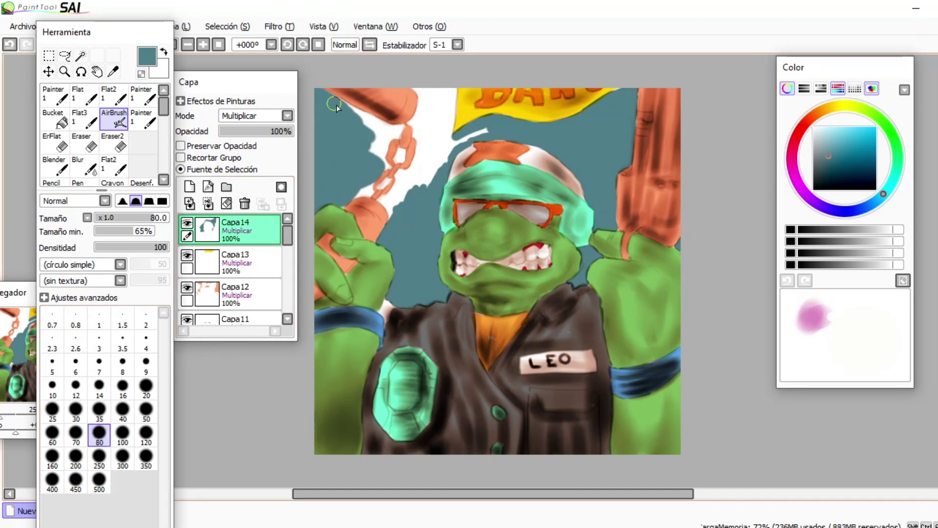
mouse_move(367, 124)
mouse_down()
mouse_move(399, 132)
mouse_move(377, 168)
mouse_up()
Fill the remaining white background around the nunchaku chain and up to the banner blue-grey with Airbrush size 35.
key(bracketleft)
key(bracketleft)
key(bracketleft)
key(bracketleft)
key(bracketleft)
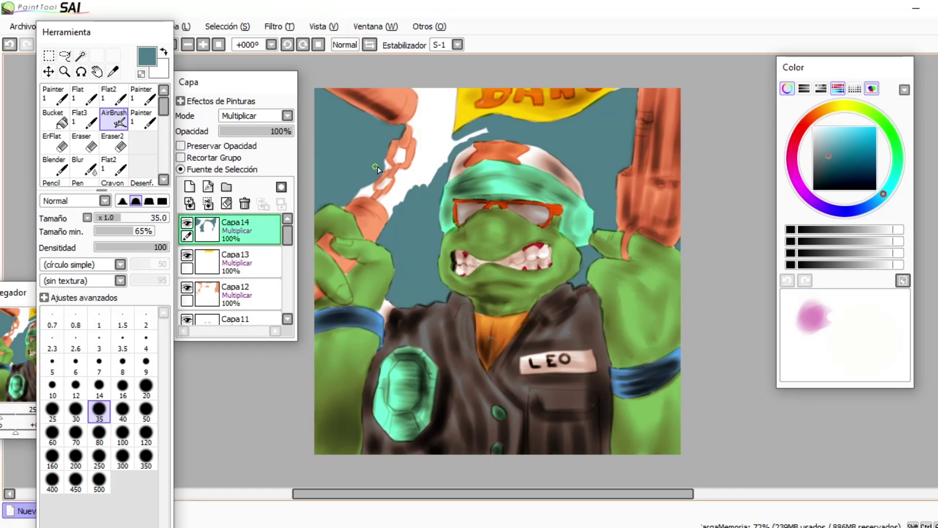
drag(383, 200, 479, 134)
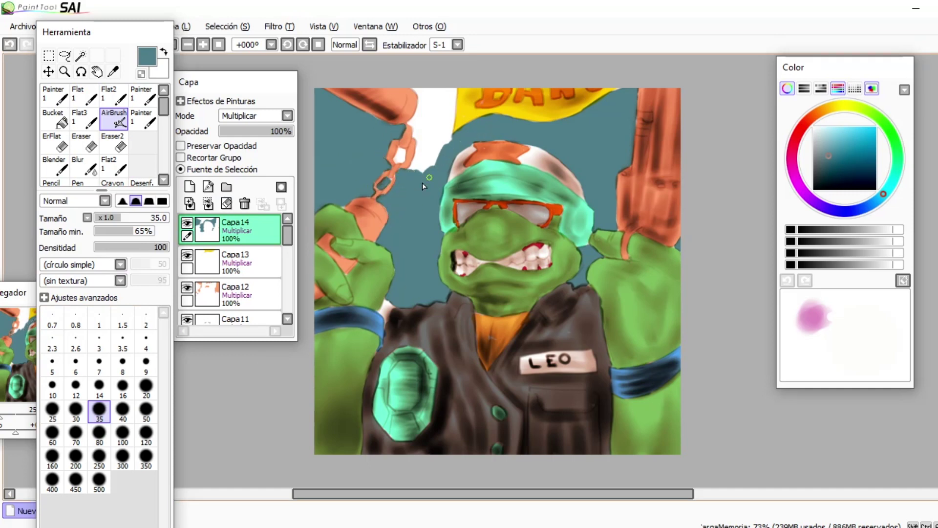
mouse_move(400, 156)
mouse_down()
mouse_move(421, 144)
mouse_move(454, 89)
mouse_up()
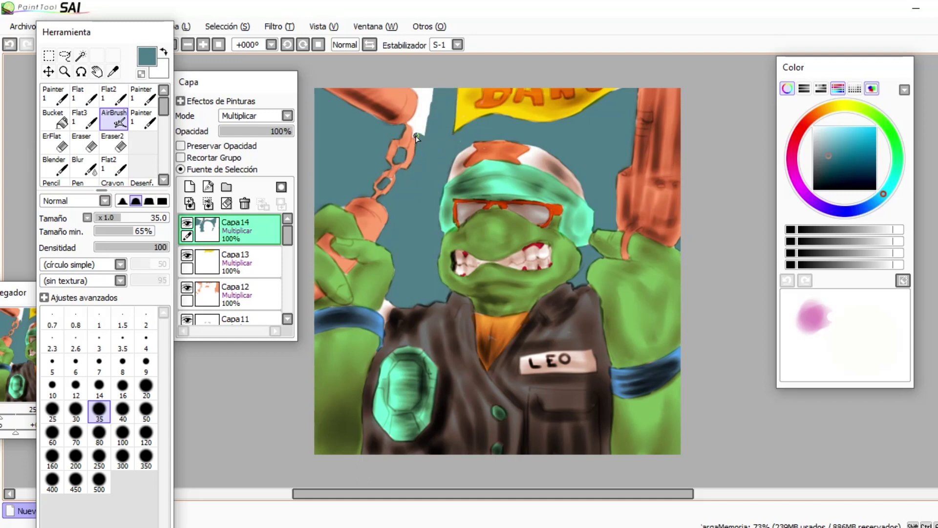
drag(416, 138, 429, 86)
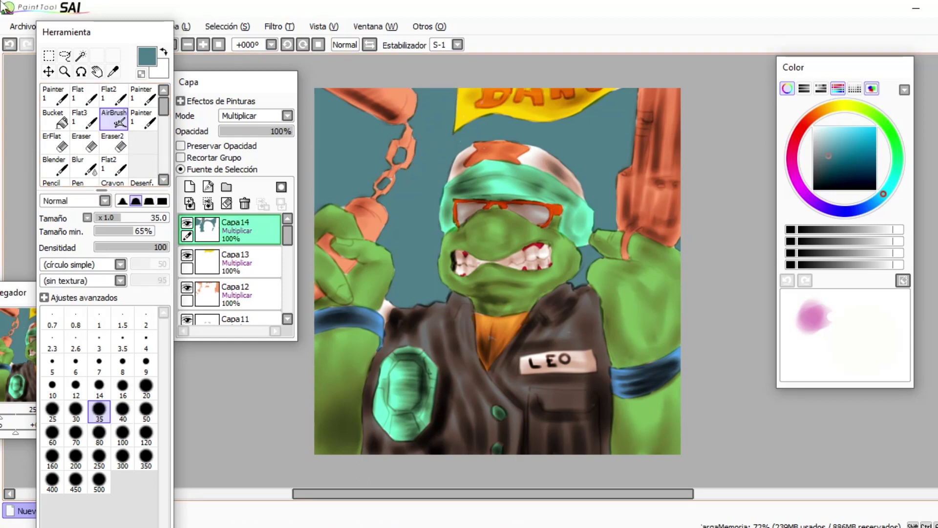
Turn off Fuente de Selección for the background layer, add a Multiplicar layer and paint the small patch beside the nunchaku-side shoulder yellow.
click(189, 187)
click(288, 115)
click(249, 139)
click(227, 266)
click(181, 170)
click(234, 230)
click(838, 106)
click(872, 128)
drag(382, 309, 389, 305)
Darken the blue-grey background layer with the Hue/Saturation adjustment.
click(273, 260)
key(ctrl+u)
drag(845, 396, 821, 396)
click(878, 423)
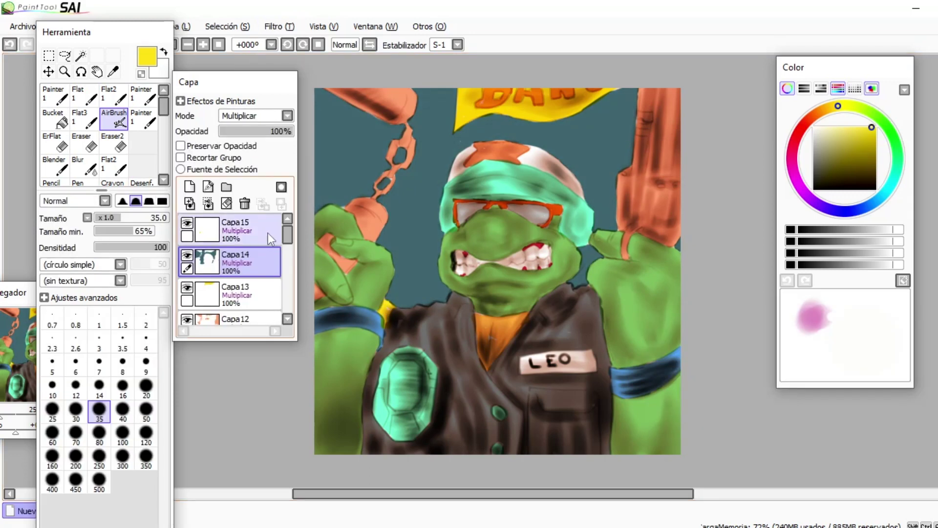
Add a top layer in Multiplicar mode and paint black shapes above the nunchaku-side shoulder with Airbrush size 40.
click(245, 230)
click(190, 186)
click(287, 116)
click(249, 139)
click(813, 189)
click(123, 411)
mouse_move(403, 305)
mouse_down()
mouse_move(411, 303)
mouse_move(392, 300)
mouse_up()
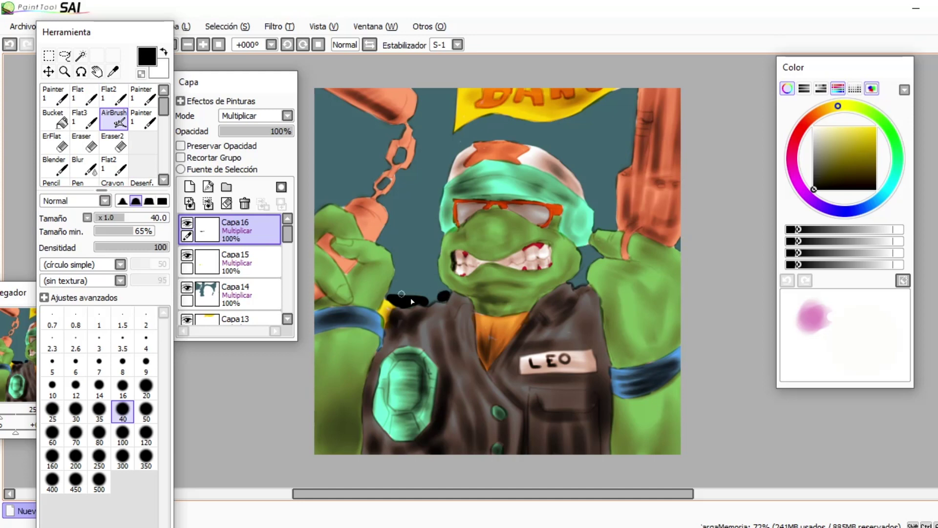
Paint black silhouettes from the gun-side shoulder up between the cap and the gun with Airbrush size 30.
click(76, 411)
mouse_move(571, 284)
mouse_down()
mouse_move(581, 283)
mouse_move(571, 284)
mouse_up()
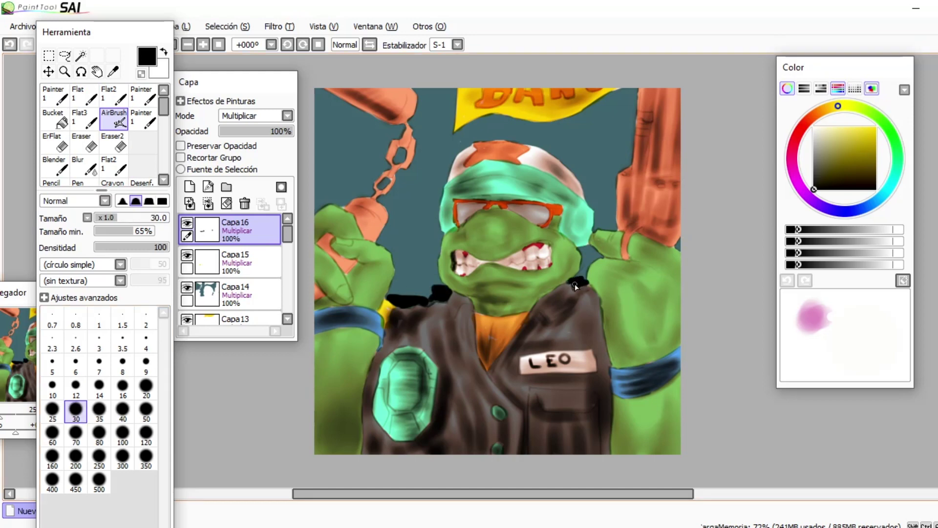
mouse_move(585, 281)
mouse_down()
mouse_move(614, 171)
mouse_move(630, 164)
mouse_up()
key(e)
key(b)
mouse_move(543, 144)
mouse_down()
mouse_move(544, 135)
mouse_move(577, 171)
mouse_up()
mouse_move(600, 221)
mouse_down()
mouse_move(609, 184)
mouse_move(597, 157)
mouse_up()
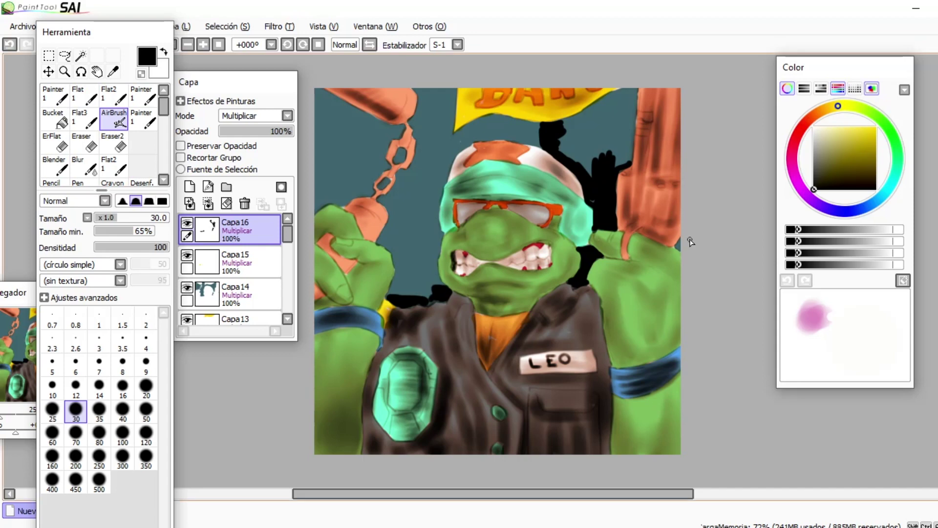
Fill in black building silhouettes behind the nunchaku, beside the gun and between fist and face with Airbrush sizes 30 and 16.
mouse_move(348, 202)
mouse_down()
mouse_move(324, 132)
mouse_move(350, 186)
mouse_move(325, 207)
mouse_move(334, 192)
mouse_up()
mouse_move(564, 143)
mouse_down()
mouse_move(562, 125)
mouse_move(576, 150)
mouse_move(613, 111)
mouse_up()
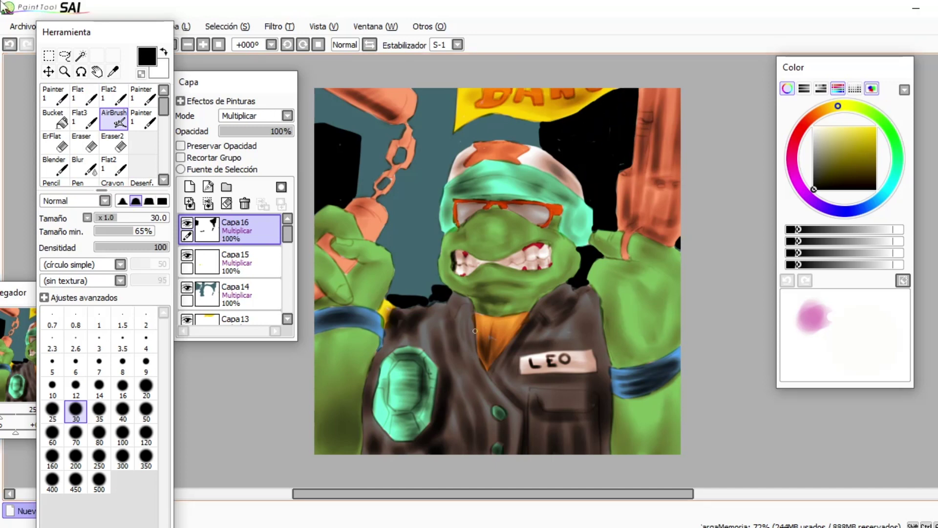
mouse_move(425, 303)
mouse_down()
mouse_move(413, 231)
mouse_move(398, 266)
mouse_move(418, 291)
mouse_up()
drag(423, 248, 393, 241)
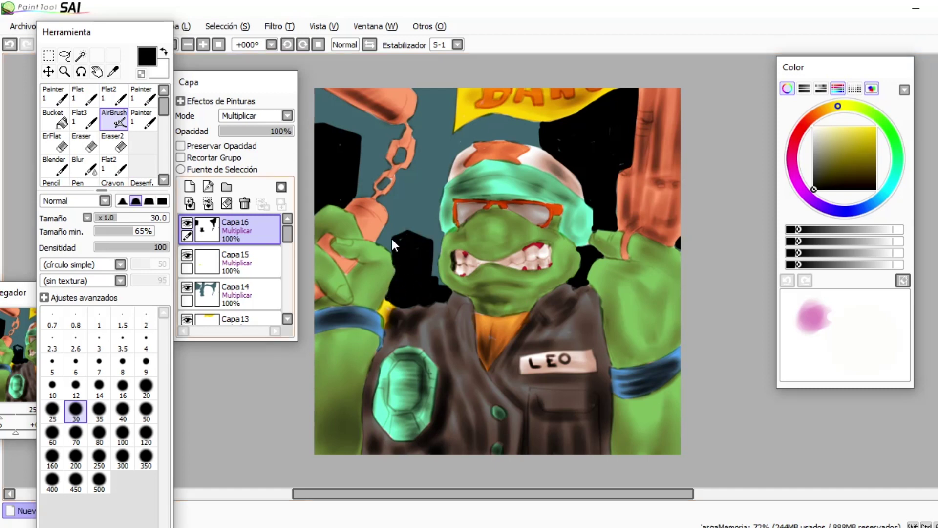
click(122, 386)
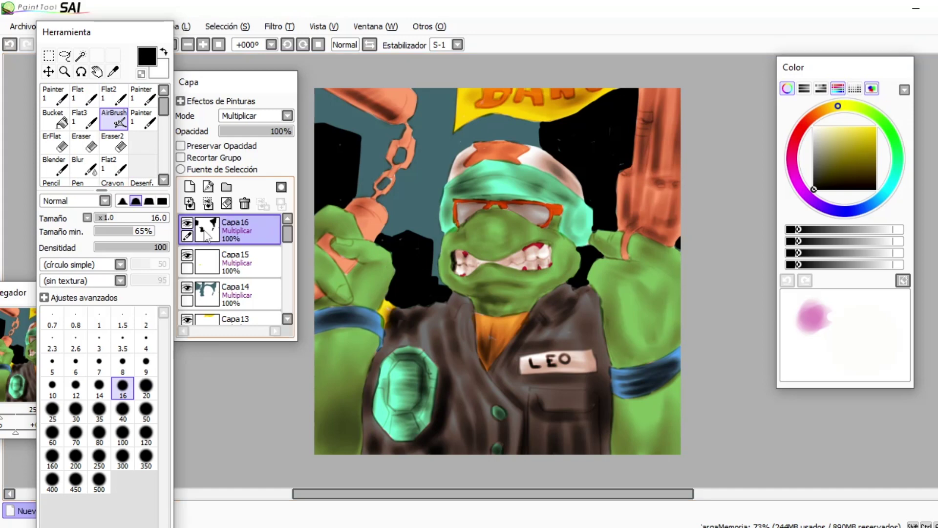
Add a Normal layer and paint light orange highlights on the nunchaku handles and the gun with Airbrush size 16.
click(190, 186)
click(822, 111)
click(861, 126)
click(835, 127)
mouse_move(414, 108)
mouse_down()
mouse_move(407, 91)
mouse_move(394, 90)
mouse_move(397, 97)
mouse_up()
click(856, 127)
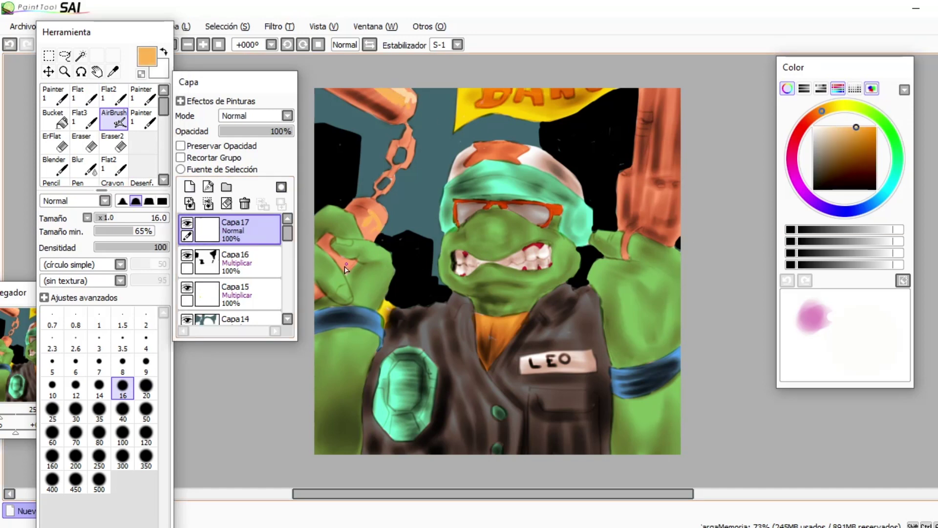
drag(621, 222, 620, 193)
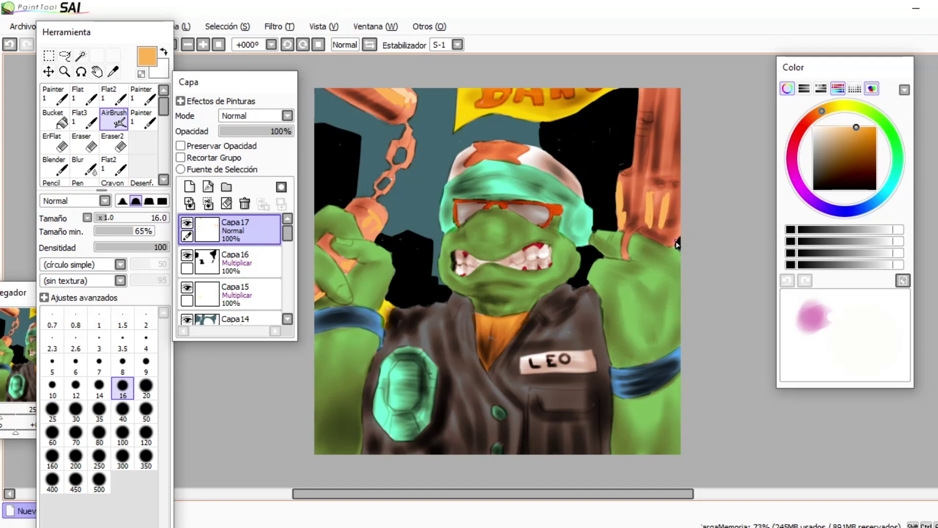
drag(674, 227, 677, 193)
drag(665, 128, 668, 148)
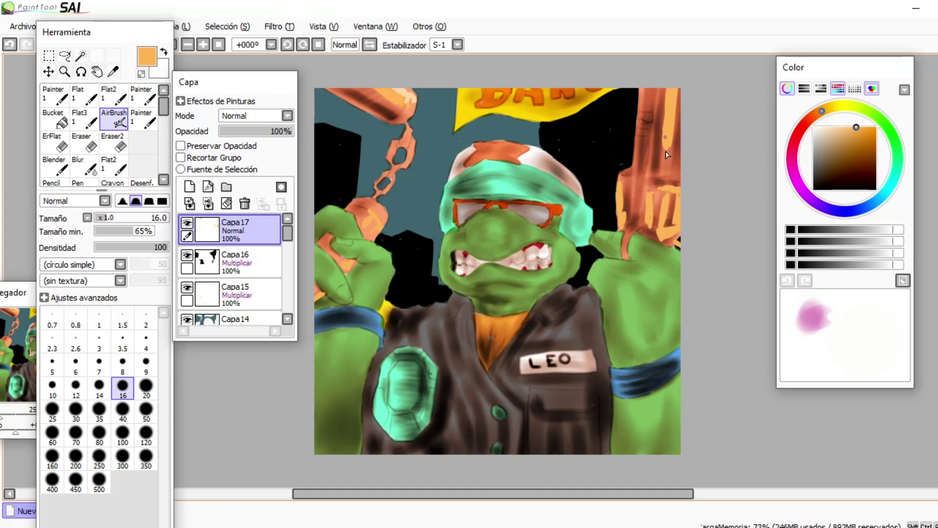
Paint pale cream highlights on the nunchaku and the gun with Airbrush size 16.
click(84, 166)
click(826, 127)
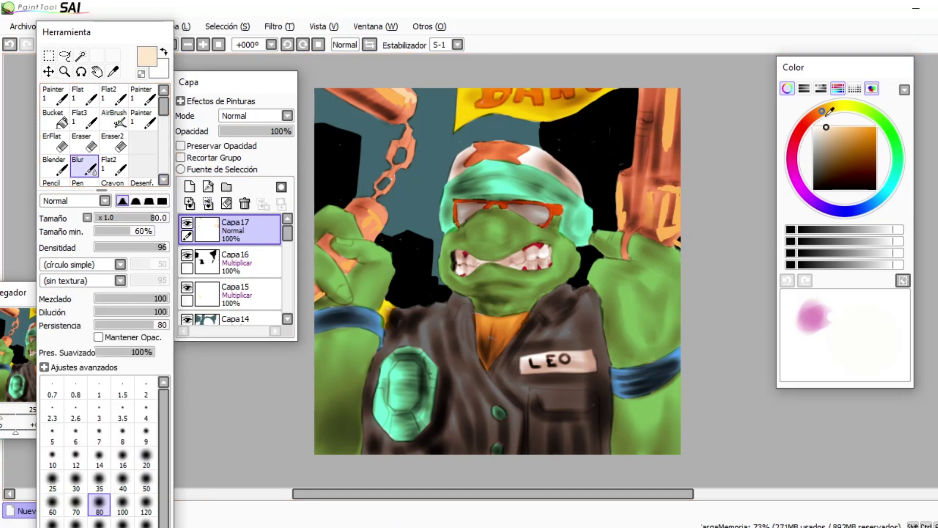
click(114, 119)
drag(370, 204, 377, 208)
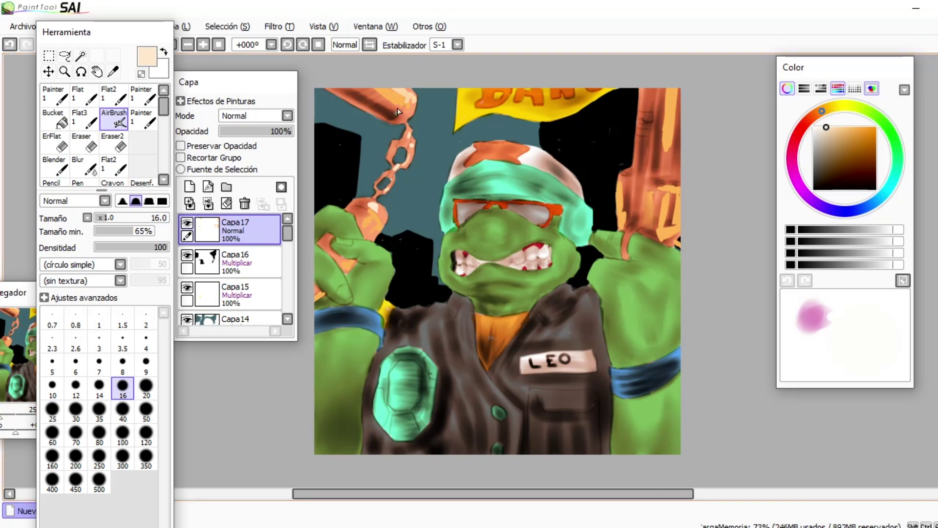
drag(664, 122, 665, 158)
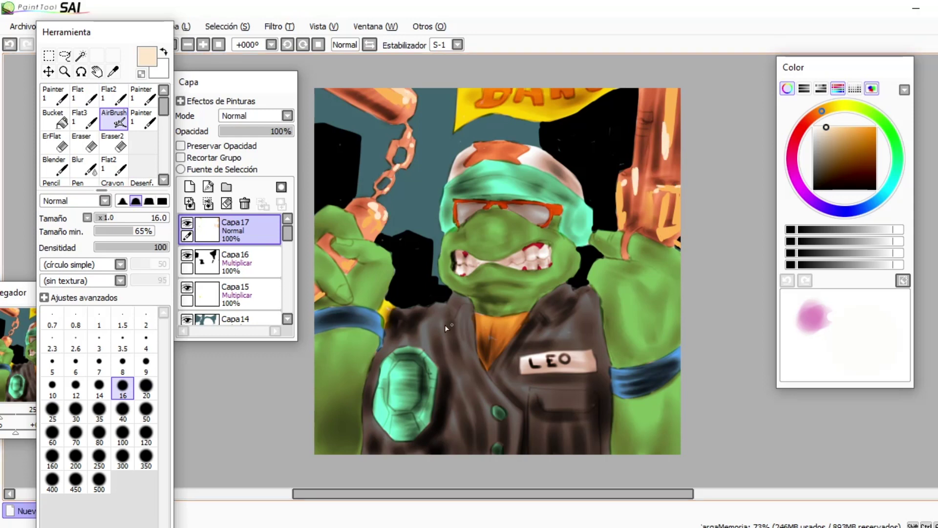
Paint white reflections on the sunglasses' lenses with Airbrush size 8.
click(123, 365)
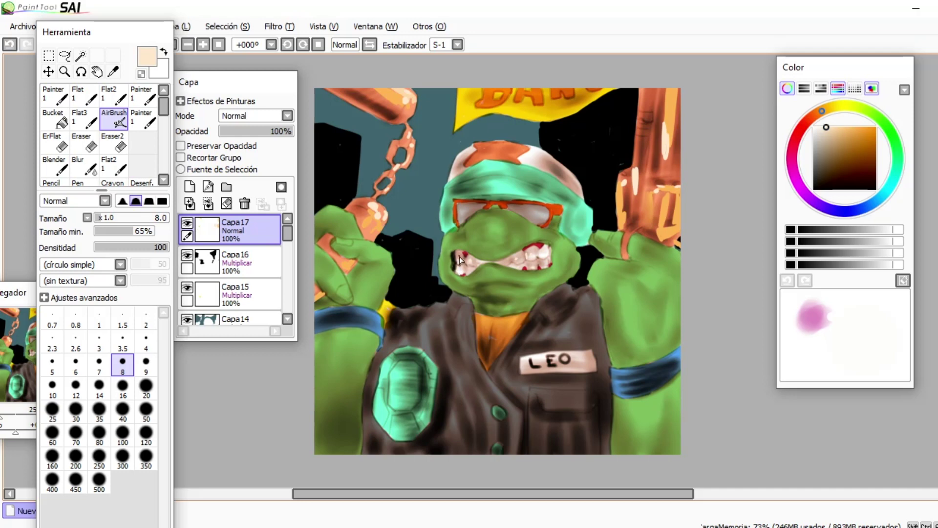
alt+click(473, 206)
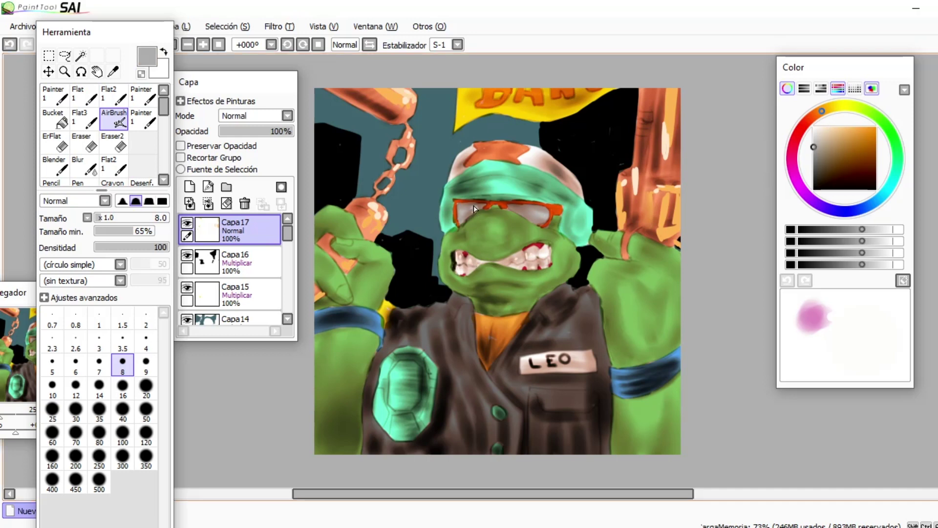
alt+click(469, 210)
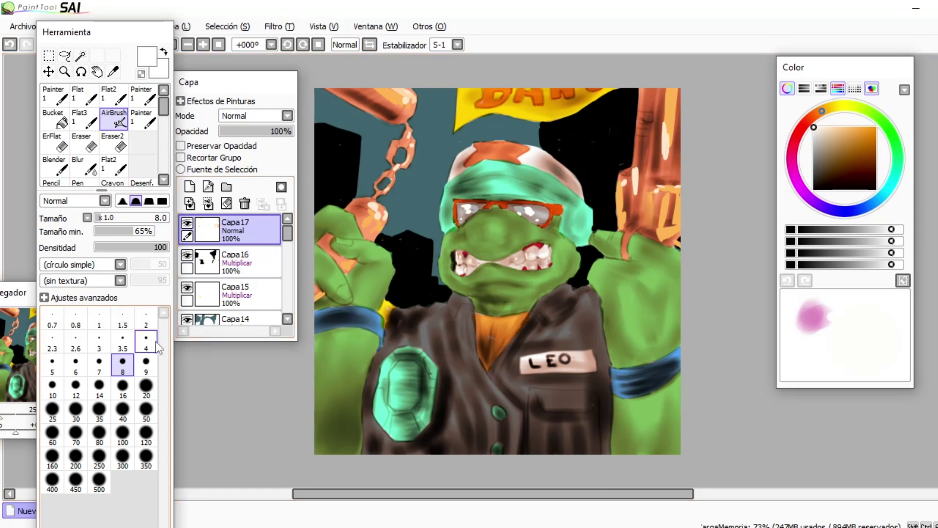
Add a layer in Luminosidad mode and paint cyan and red lights above the nunchaku-side shoulder, blending them with Blur size 40.
click(190, 187)
click(880, 200)
click(865, 128)
click(99, 412)
click(794, 145)
drag(412, 298, 409, 302)
click(84, 166)
click(122, 481)
Add white centres to the lights above the nunchaku-side shoulder and soften them with the Blur brush.
click(814, 127)
click(113, 120)
click(84, 166)
drag(410, 301, 404, 303)
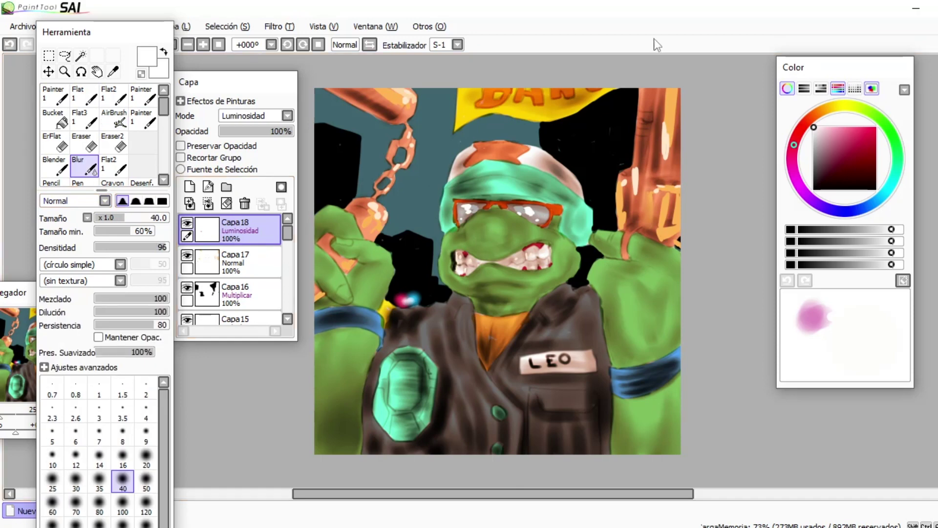
Paint another red and cyan light near the neck and a red one on the gun-side shoulder, with white centres.
click(867, 127)
click(113, 119)
click(437, 299)
click(882, 197)
click(442, 300)
click(796, 137)
click(581, 284)
drag(832, 128, 813, 127)
click(583, 284)
click(438, 298)
Add another Luminosidad layer, paint a cyan rim light along the head and nunchaku-side hand, and soften it with Blur size 70.
click(190, 186)
click(256, 116)
click(245, 172)
click(885, 193)
click(875, 130)
mouse_move(457, 294)
mouse_down()
mouse_move(441, 213)
mouse_move(488, 139)
mouse_move(462, 167)
mouse_up()
drag(475, 185, 452, 184)
mouse_move(458, 293)
mouse_down()
mouse_move(384, 302)
mouse_move(356, 243)
mouse_move(375, 240)
mouse_move(391, 254)
mouse_move(379, 302)
mouse_move(432, 309)
mouse_move(457, 286)
mouse_move(441, 189)
mouse_move(488, 139)
mouse_up()
click(84, 167)
click(76, 503)
Paint a red rim light along the gun side of the head, the hand and the gun's edge, and soften it.
click(796, 137)
click(113, 118)
mouse_move(571, 287)
mouse_down()
mouse_move(603, 253)
mouse_move(640, 92)
mouse_move(593, 217)
mouse_move(511, 141)
mouse_move(567, 155)
mouse_move(599, 227)
mouse_move(586, 286)
mouse_move(638, 85)
mouse_up()
key(b)
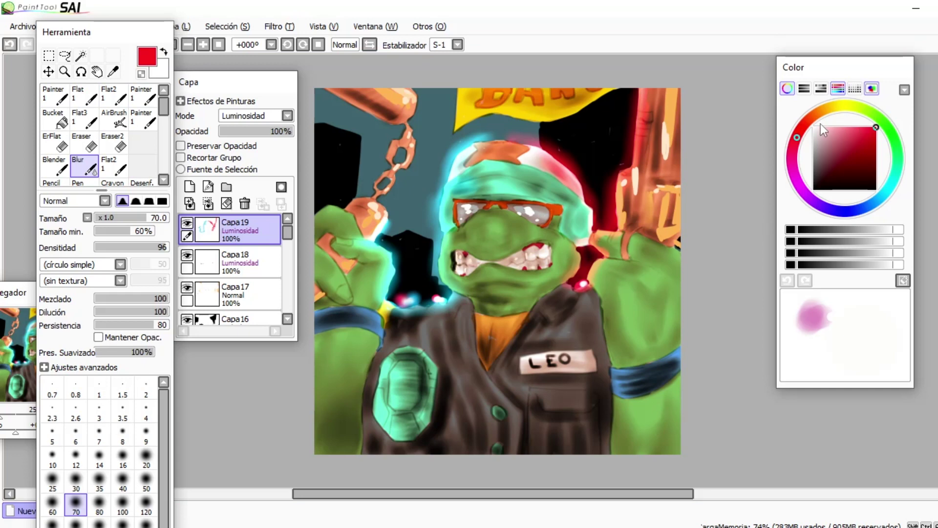
Add a Normal layer and paint light orange highlights on the turtle's nose, cheek and chin with the Airbrush.
click(189, 186)
click(813, 116)
click(853, 127)
click(113, 118)
click(495, 226)
click(534, 236)
drag(545, 278, 563, 255)
Paint light orange highlight strokes on both arms and the nunchaku-side hand.
drag(625, 302, 638, 339)
drag(342, 284, 338, 275)
click(353, 227)
drag(338, 342, 328, 389)
drag(349, 335, 362, 363)
drag(631, 400, 642, 453)
Blend the orange highlights into the green skin, using Blur size 70 on the face and size 120 on the arms.
click(84, 167)
click(122, 505)
click(123, 481)
click(76, 505)
mouse_move(490, 220)
mouse_down()
mouse_move(499, 230)
mouse_move(493, 255)
mouse_up()
drag(479, 277, 493, 271)
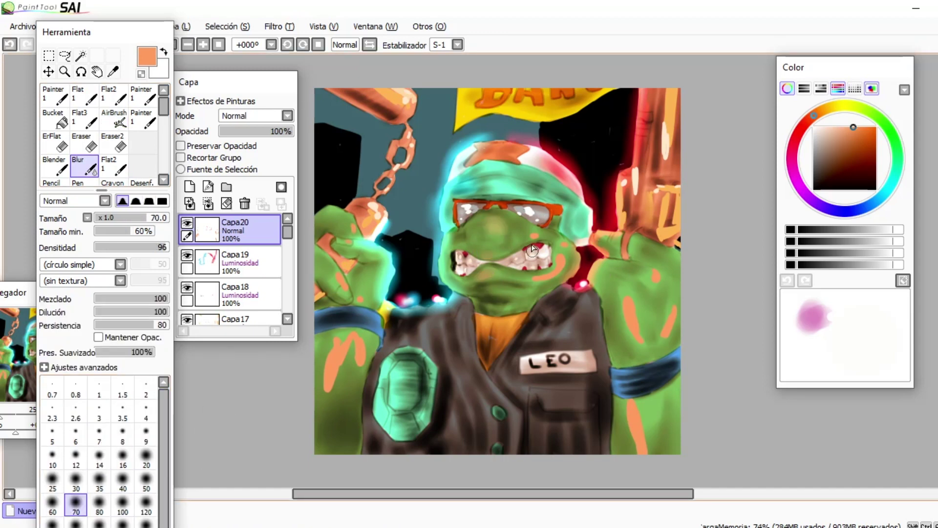
click(146, 504)
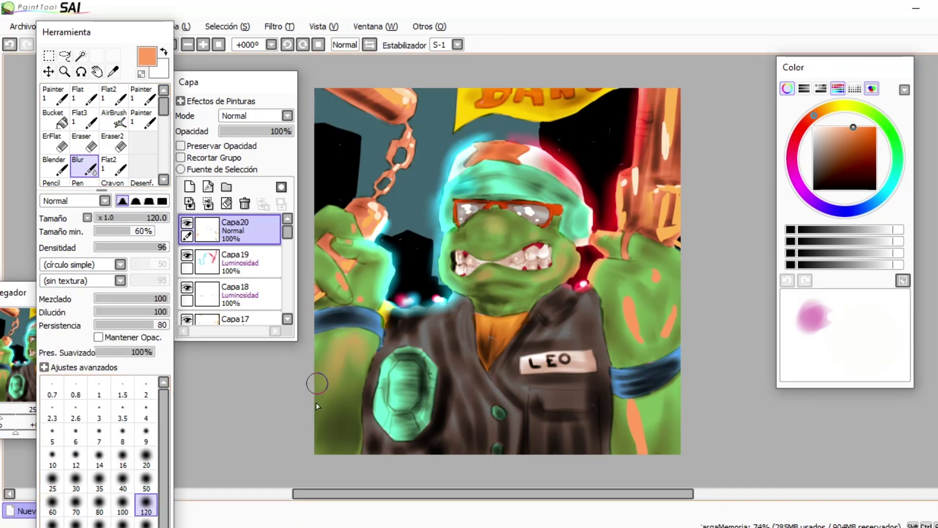
mouse_move(631, 415)
mouse_down()
mouse_move(635, 384)
mouse_move(628, 304)
mouse_move(654, 280)
mouse_up()
Add more orange highlights below the sunglasses and blend them and the chin with Blur size 70.
click(113, 119)
mouse_move(466, 227)
mouse_down()
mouse_move(483, 300)
mouse_move(492, 247)
mouse_move(470, 227)
mouse_move(518, 226)
mouse_up()
click(84, 167)
click(76, 504)
drag(500, 294, 512, 307)
Add a Normal layer and paint a thin white highlight along the top of the turtle's nose with Airbrush size 5.
click(814, 127)
click(190, 187)
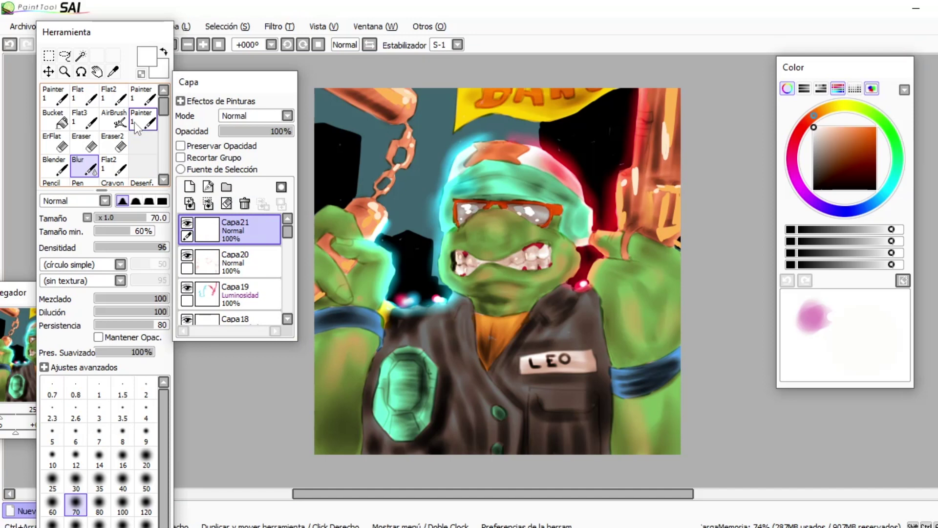
click(114, 119)
click(99, 340)
click(52, 364)
drag(463, 226, 493, 210)
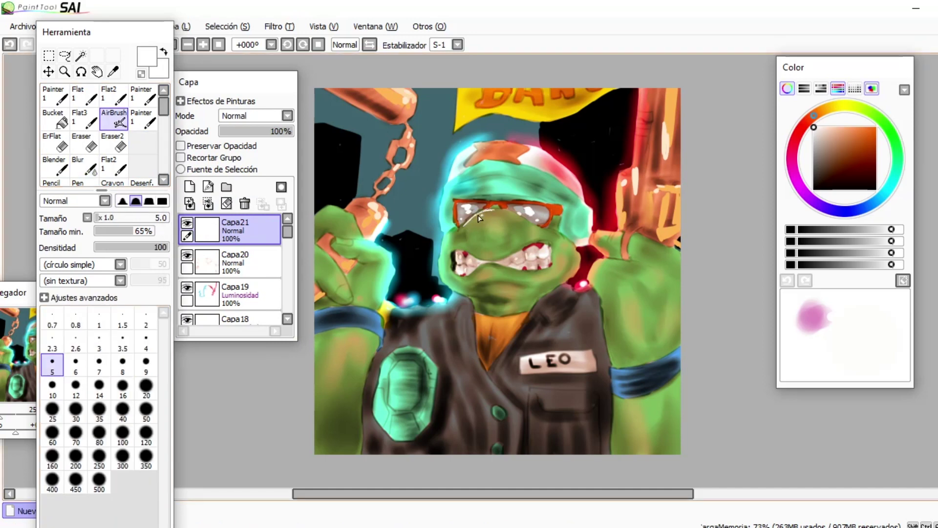
Paint white edge highlights and small dots around the mouth, cheek and nose with Airbrush size 9.
key(bracketright)
key(bracketright)
key(bracketright)
key(bracketright)
drag(450, 256, 459, 284)
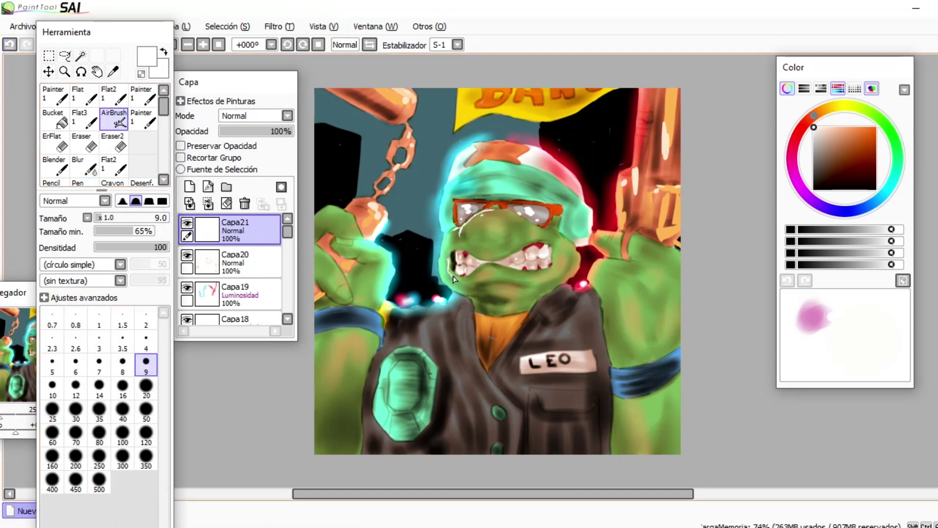
mouse_move(449, 236)
mouse_down()
mouse_move(440, 267)
mouse_move(464, 295)
mouse_move(465, 250)
mouse_move(503, 264)
mouse_up()
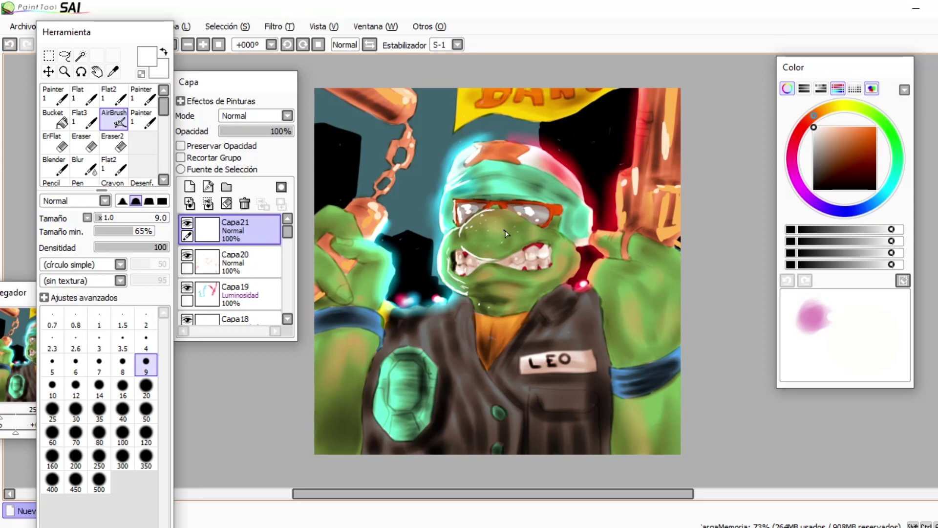
Paint white rim highlights along the jaw, shoulders, raised hand and nunchaku with Airbrush size 12.
click(84, 166)
click(114, 118)
click(122, 342)
click(76, 389)
mouse_move(564, 283)
mouse_down()
mouse_move(579, 270)
mouse_move(576, 245)
mouse_up()
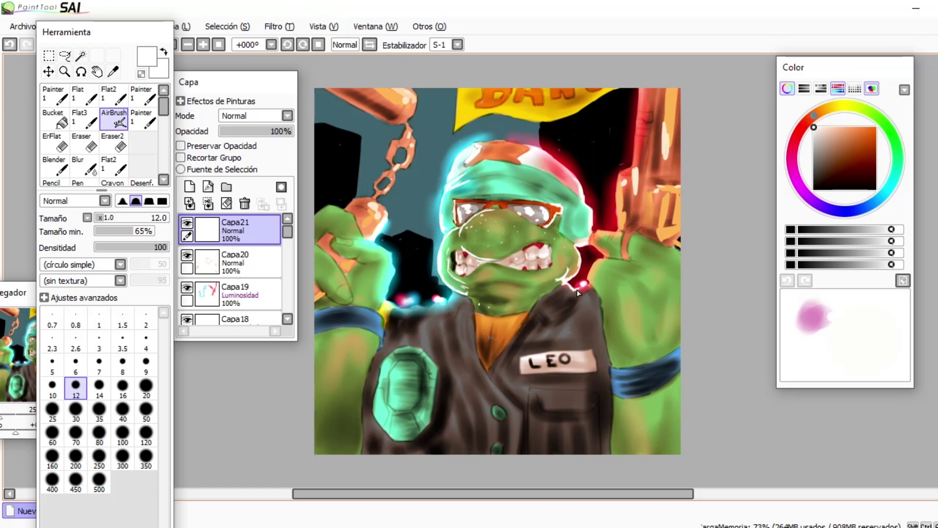
mouse_move(393, 310)
mouse_down()
mouse_move(427, 311)
mouse_move(454, 293)
mouse_move(394, 280)
mouse_move(381, 248)
mouse_move(363, 241)
mouse_up()
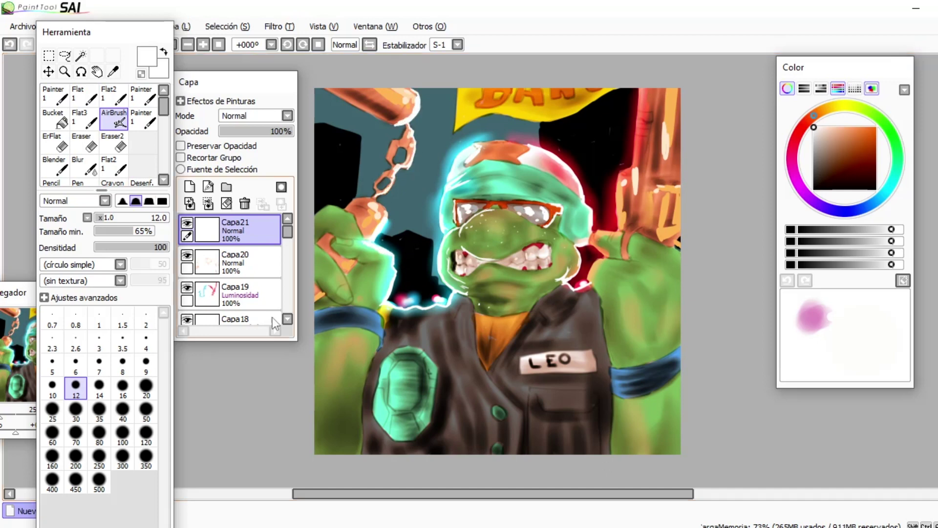
Scatter small white dots over the chin, arms and hands with Airbrush size 7.
key(bracketleft)
key(bracketleft)
key(bracketleft)
key(bracketleft)
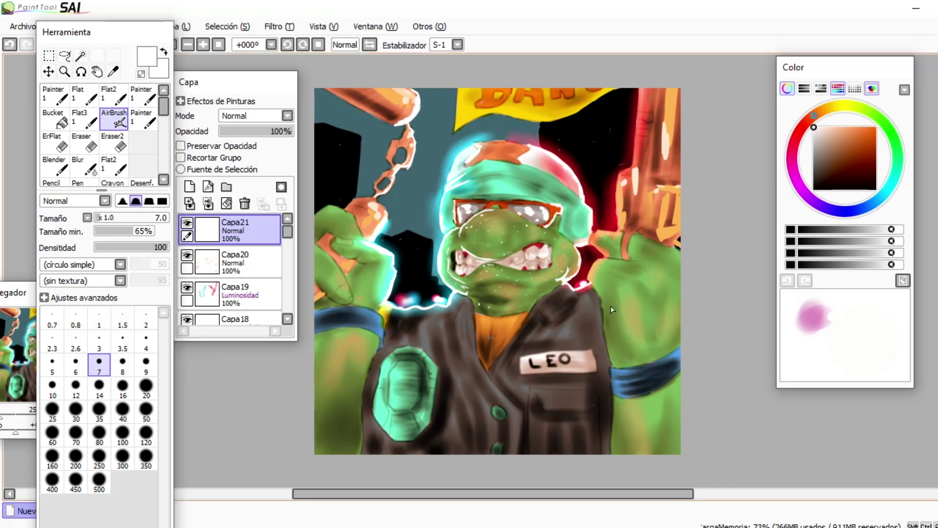
drag(668, 205, 666, 217)
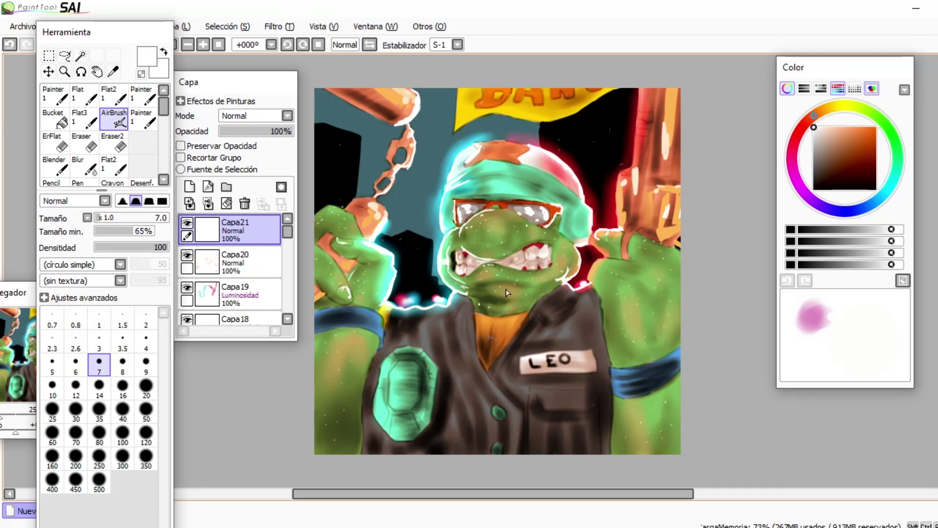
Paint bright cyan highlights along the edges of both blue armbands.
click(889, 187)
click(873, 127)
drag(610, 370, 612, 373)
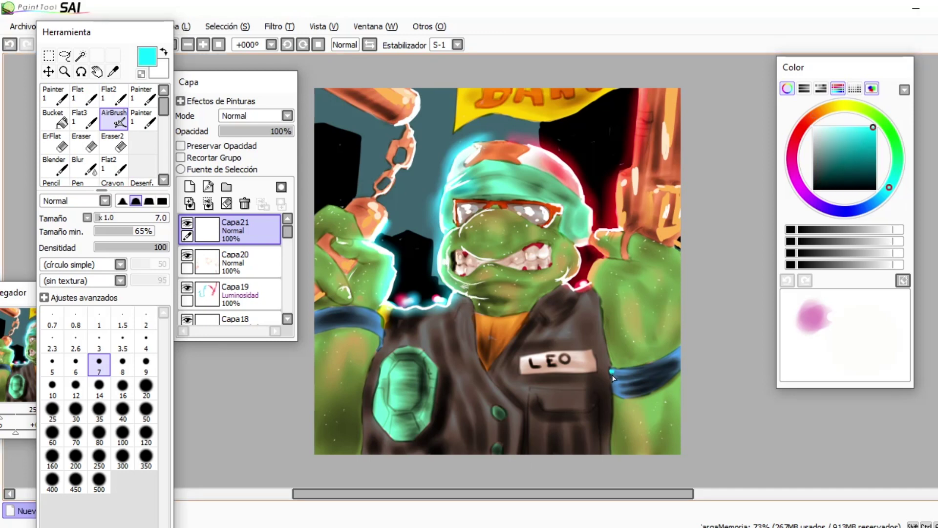
drag(375, 321, 370, 311)
Paint pale turquoise highlights on the helmet's turquoise band with Airbrush size 40.
click(835, 127)
click(896, 173)
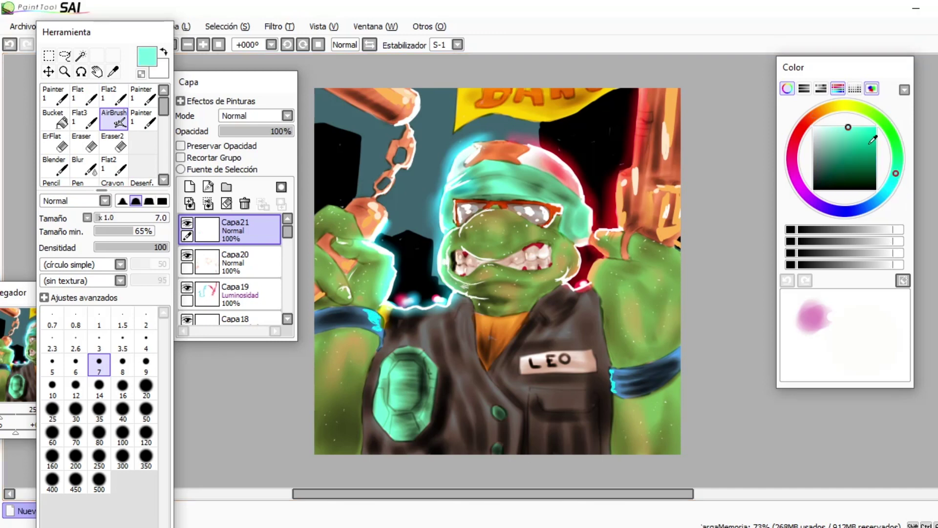
click(122, 411)
drag(486, 167, 512, 169)
drag(494, 187, 511, 189)
drag(532, 187, 540, 187)
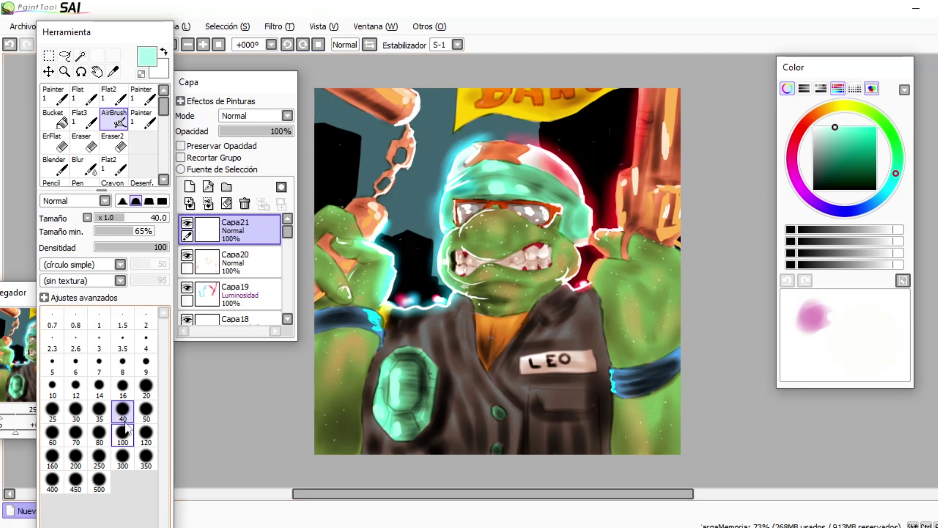
Paint white reflections in the centre of the green gem and around its outline, using size 8 for the edges.
key([)
key([)
key([)
key([)
key([)
click(813, 127)
drag(397, 373, 404, 391)
click(122, 364)
drag(392, 424, 427, 405)
drag(381, 390, 383, 405)
mouse_move(384, 361)
mouse_down()
mouse_move(402, 347)
mouse_move(429, 354)
mouse_up()
Add white highlights to the armband, the LEO name tag, the helmet and the sunglasses frame.
drag(374, 312, 382, 322)
drag(586, 368, 525, 368)
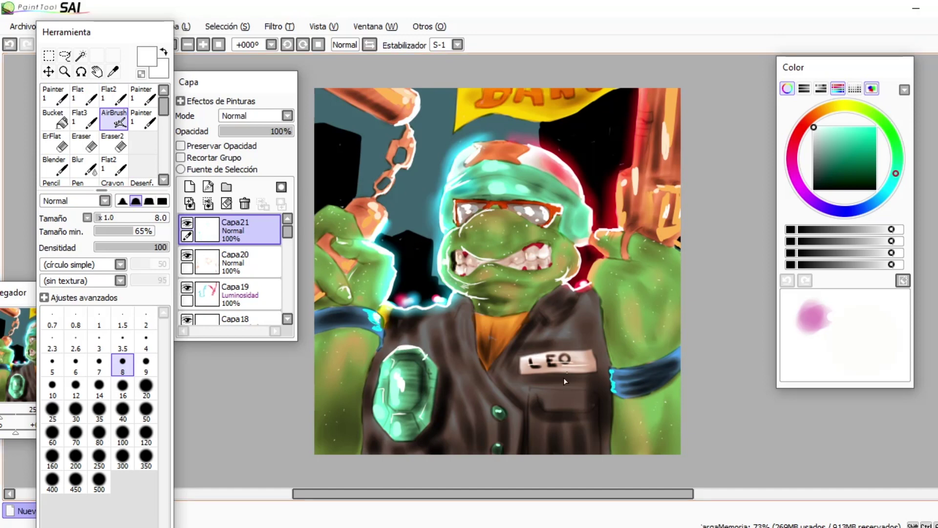
drag(469, 162, 499, 141)
drag(480, 200, 487, 200)
drag(521, 199, 548, 201)
Add a Normal layer and paint the first fine white rain streaks beside the helmet with Airbrush size 3.
click(190, 186)
click(99, 342)
drag(428, 168, 420, 181)
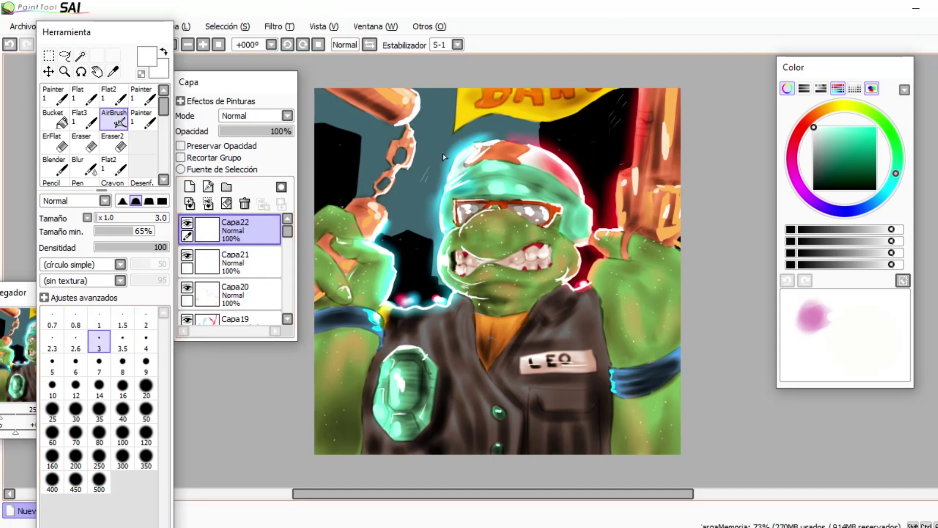
Fill the sky and buildings behind the turtle with slanted white rain streaks using Airbrush size 8.
key(bracketright)
key(bracketright)
key(bracketright)
key(bracketright)
key(bracketright)
key(bracketright)
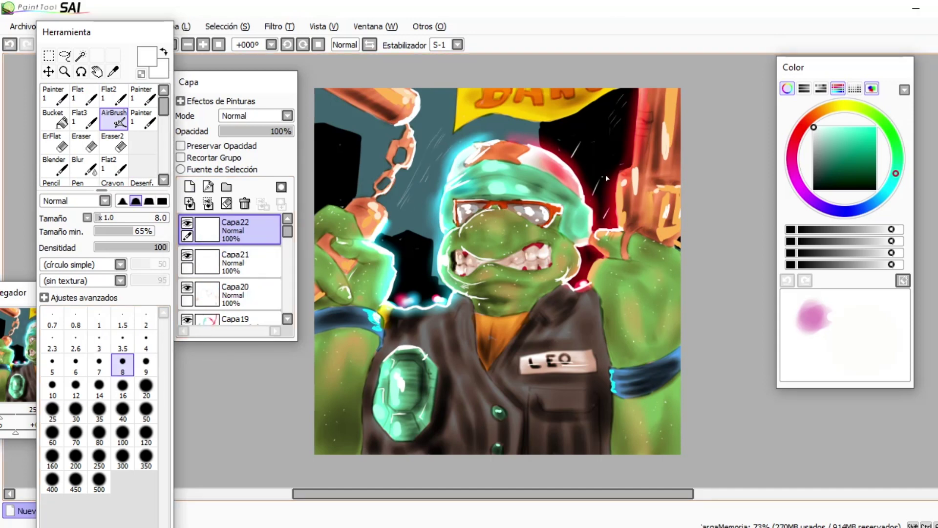
drag(556, 126, 548, 137)
drag(537, 122, 529, 137)
drag(335, 149, 327, 160)
drag(342, 128, 324, 152)
drag(325, 104, 314, 117)
drag(442, 167, 431, 186)
mouse_move(423, 277)
mouse_down()
mouse_move(411, 292)
mouse_move(425, 294)
mouse_up()
drag(441, 287, 435, 295)
drag(429, 247, 422, 268)
drag(428, 235, 420, 252)
drag(404, 205, 379, 245)
drag(394, 242, 386, 251)
drag(435, 93, 423, 111)
drag(338, 148, 317, 171)
drag(337, 161, 316, 191)
drag(347, 164, 326, 193)
drag(357, 171, 342, 200)
drag(381, 162, 365, 188)
drag(632, 121, 611, 148)
mouse_move(629, 101)
mouse_down()
mouse_move(605, 131)
mouse_move(592, 113)
mouse_up()
drag(504, 121, 494, 130)
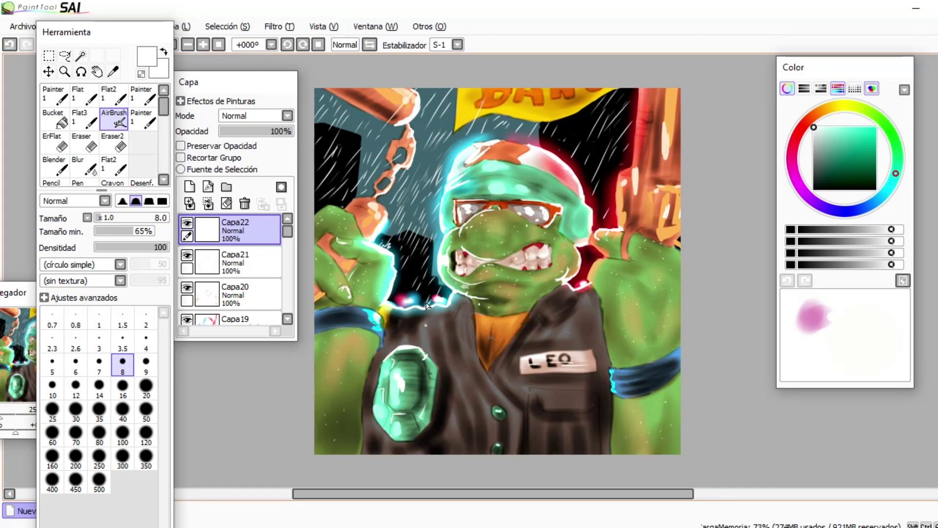
Paint small white rain splashes and drips on the raised fist, the shoulders and the helmet.
drag(344, 209, 326, 207)
drag(582, 205, 584, 222)
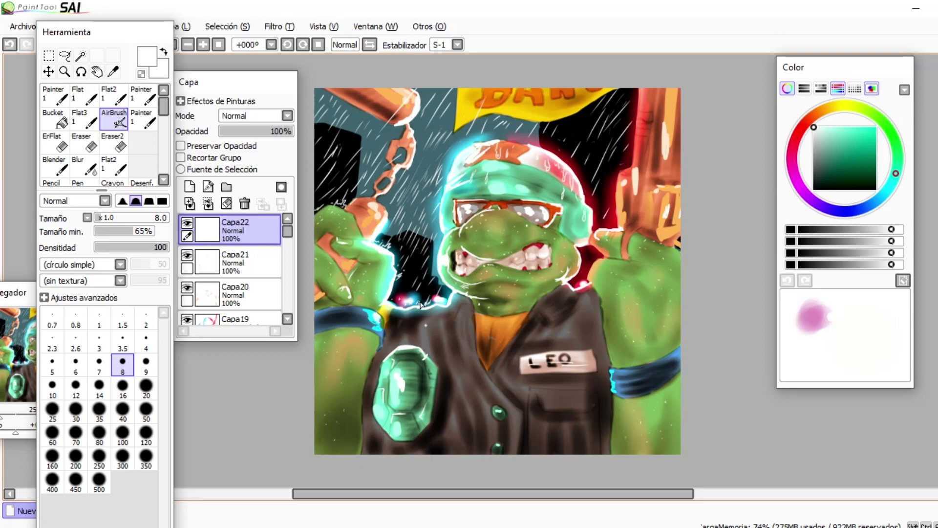
drag(449, 145, 462, 141)
drag(534, 147, 567, 165)
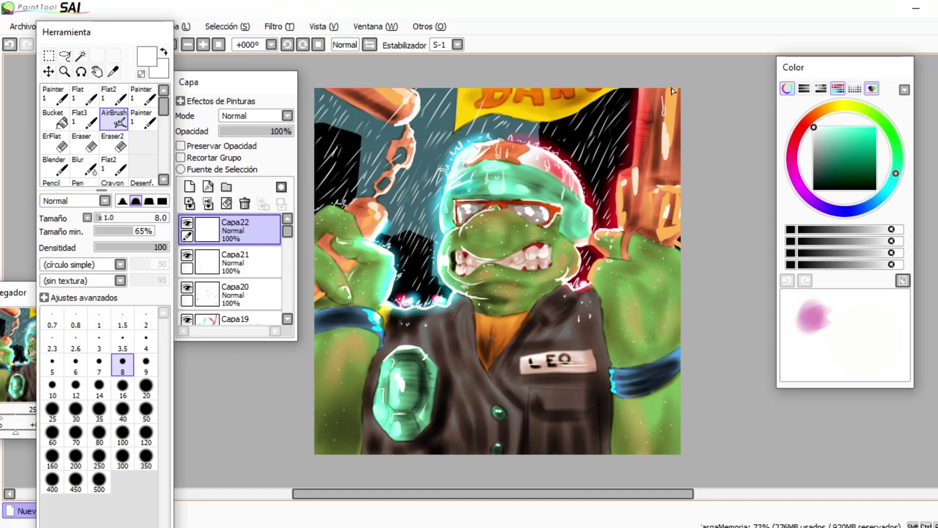
Add a Multiplicar layer below the rain layer and paint green across the upper sky with Airbrush size 35.
click(236, 263)
click(190, 186)
click(287, 116)
click(244, 138)
click(841, 161)
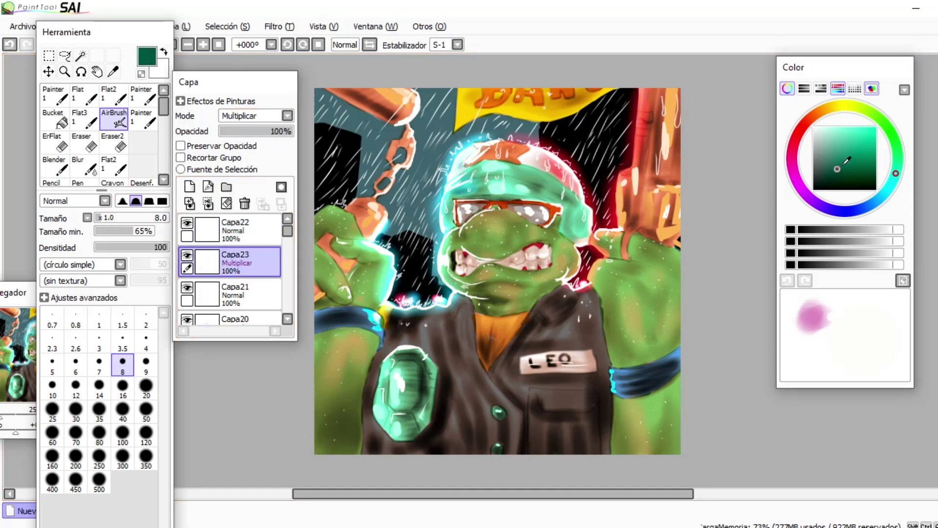
click(864, 157)
click(99, 412)
mouse_move(361, 167)
mouse_down()
mouse_move(382, 127)
mouse_move(425, 109)
mouse_move(543, 132)
mouse_up()
Blend the green sky shading with Blur size 120.
click(84, 166)
click(146, 505)
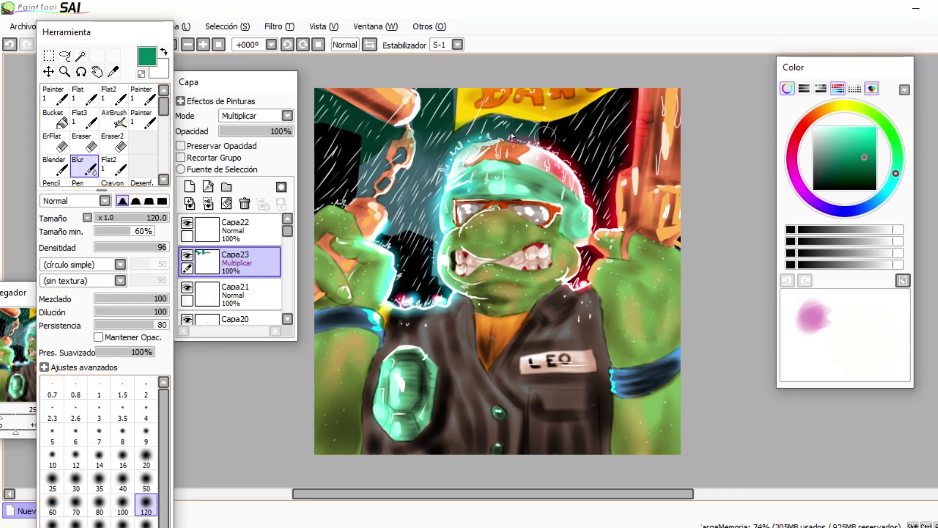
drag(408, 139, 332, 102)
Add a Normal layer and paint cyan lightning in the sky beside the nunchaku with Airbrush size 14.
click(189, 186)
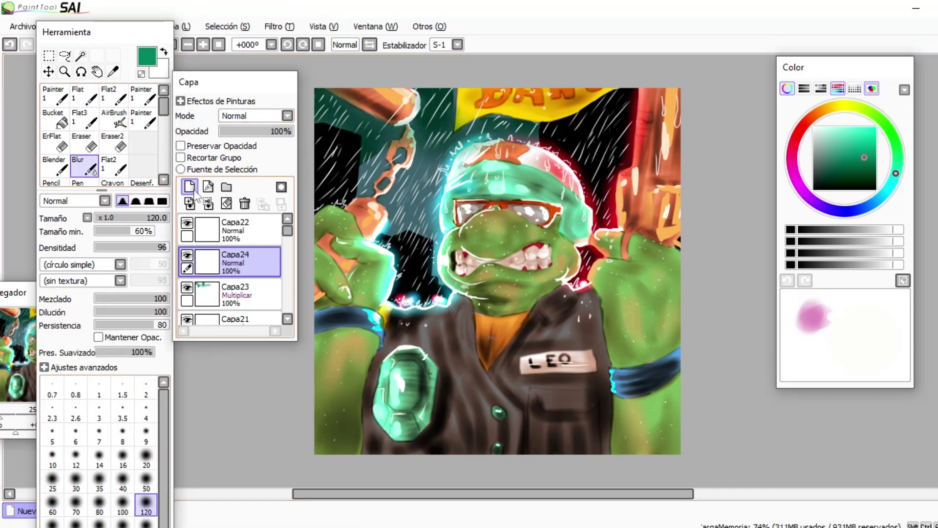
click(887, 190)
click(844, 143)
click(99, 481)
click(113, 118)
click(99, 388)
drag(436, 142, 422, 92)
Add light cyan and white lightning strokes around the helmet and face with Airbrush size 8.
click(838, 127)
click(122, 364)
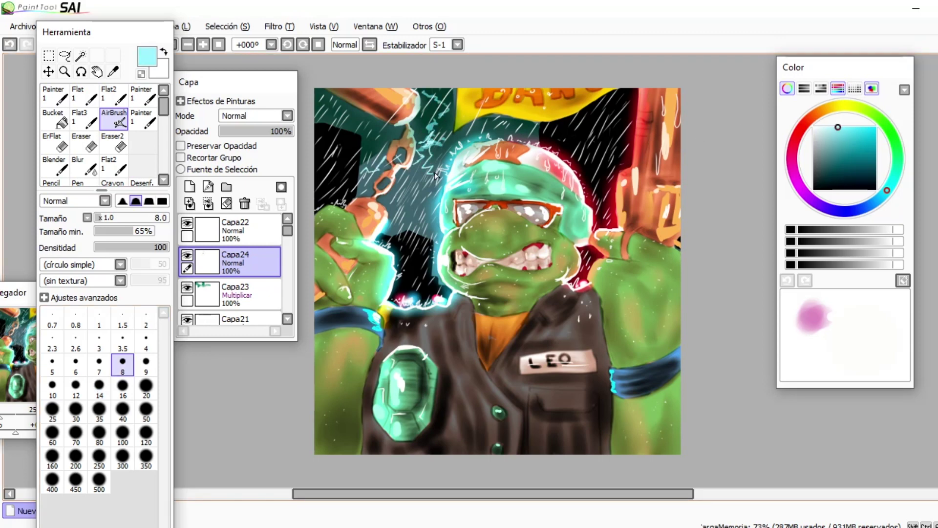
drag(503, 121, 524, 133)
right_click(458, 159)
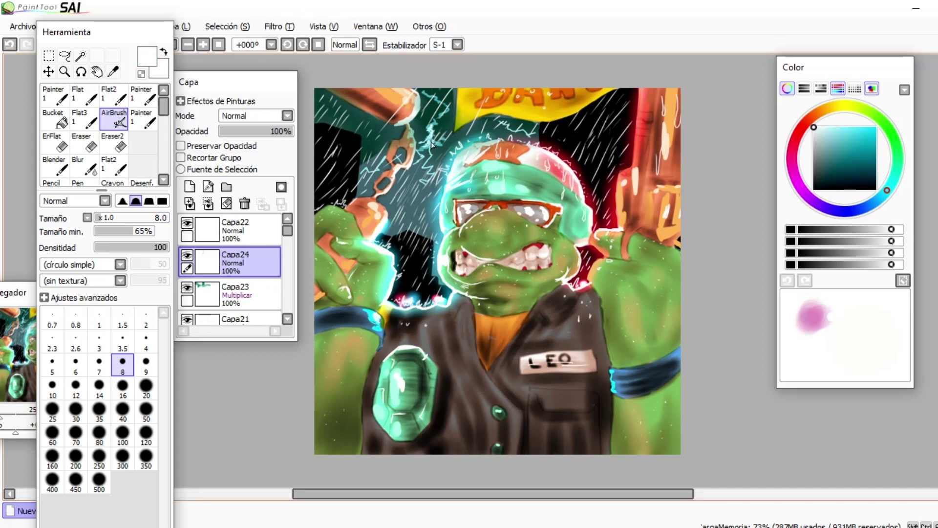
mouse_move(478, 182)
mouse_down()
mouse_move(507, 177)
mouse_move(507, 162)
mouse_up()
drag(536, 226, 503, 210)
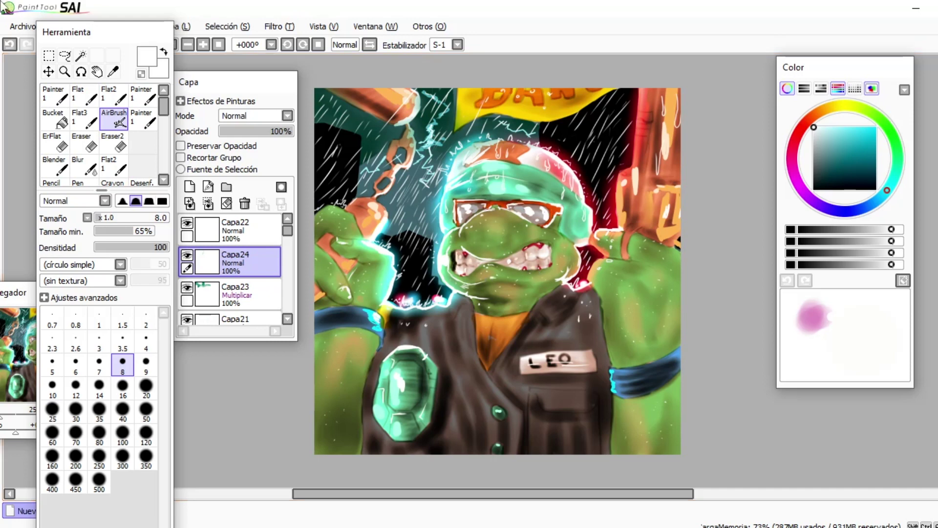
Add a Multiplicar layer above the rain and set the Airbrush to green, size 12 and density 33.
click(244, 231)
click(189, 187)
click(287, 117)
click(285, 136)
click(890, 130)
click(860, 156)
click(848, 152)
click(119, 247)
click(75, 388)
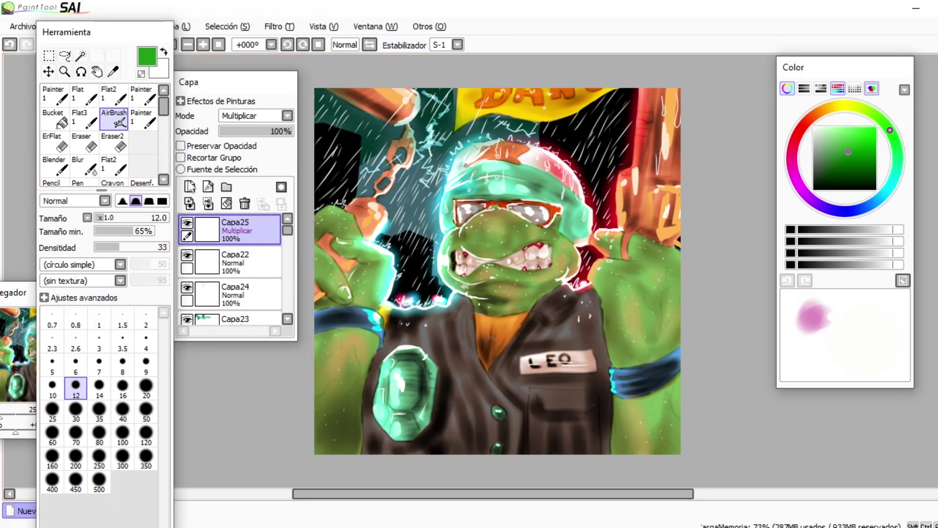
Add a Normal layer and handwrite "MAKE MY DAY" in turquoise over the vest pocket with Airbrush size 10.
click(190, 187)
click(890, 183)
click(859, 127)
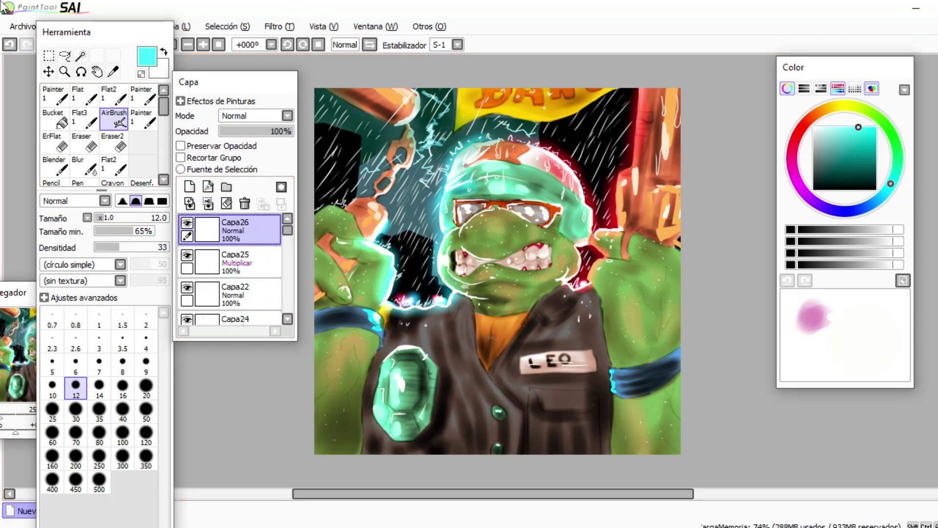
click(122, 365)
click(9, 45)
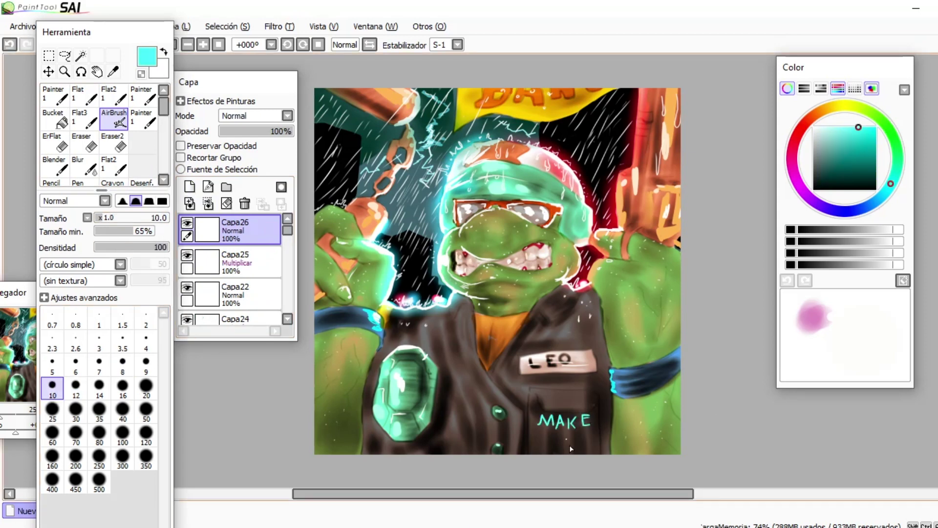
drag(567, 448, 576, 448)
drag(568, 444, 575, 444)
drag(580, 440, 584, 445)
drag(589, 439, 583, 450)
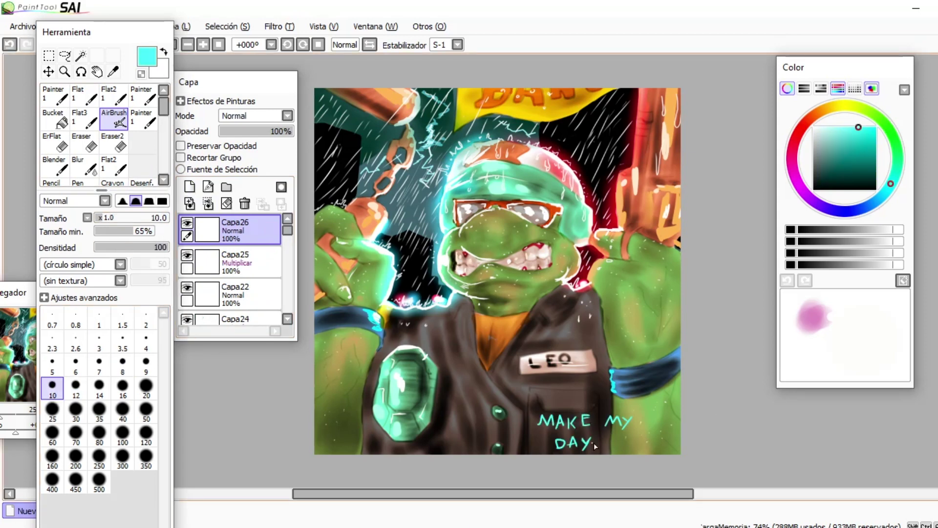